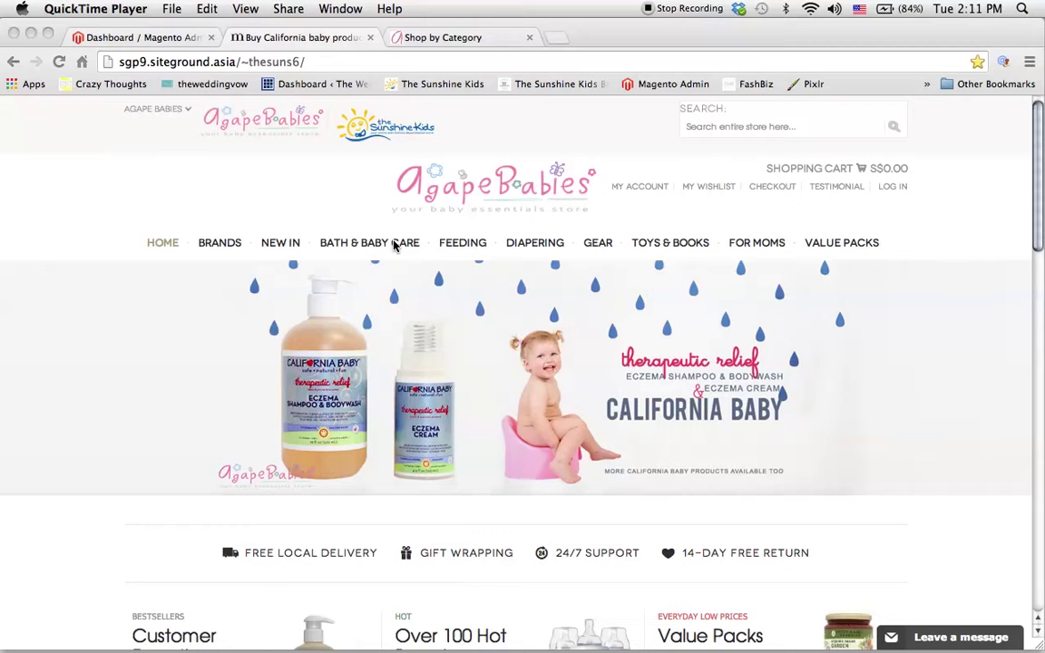
Step: Look over the new Agape Babies store's navigation categories, from Diapering through Toys & Books to Value Packs
click(346, 209)
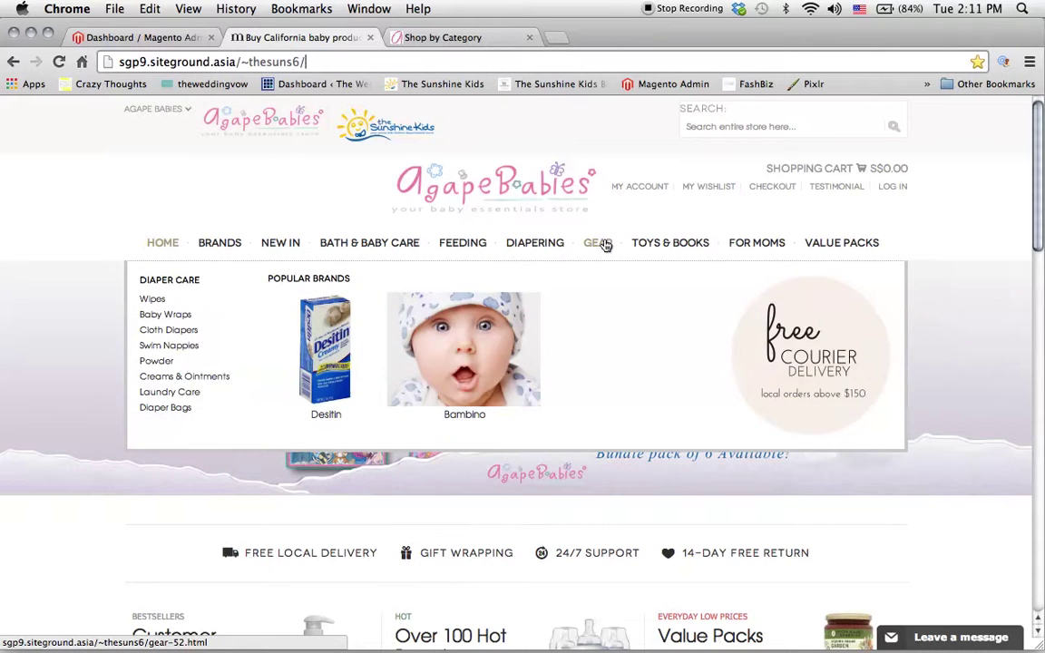
mouse_move(604, 245)
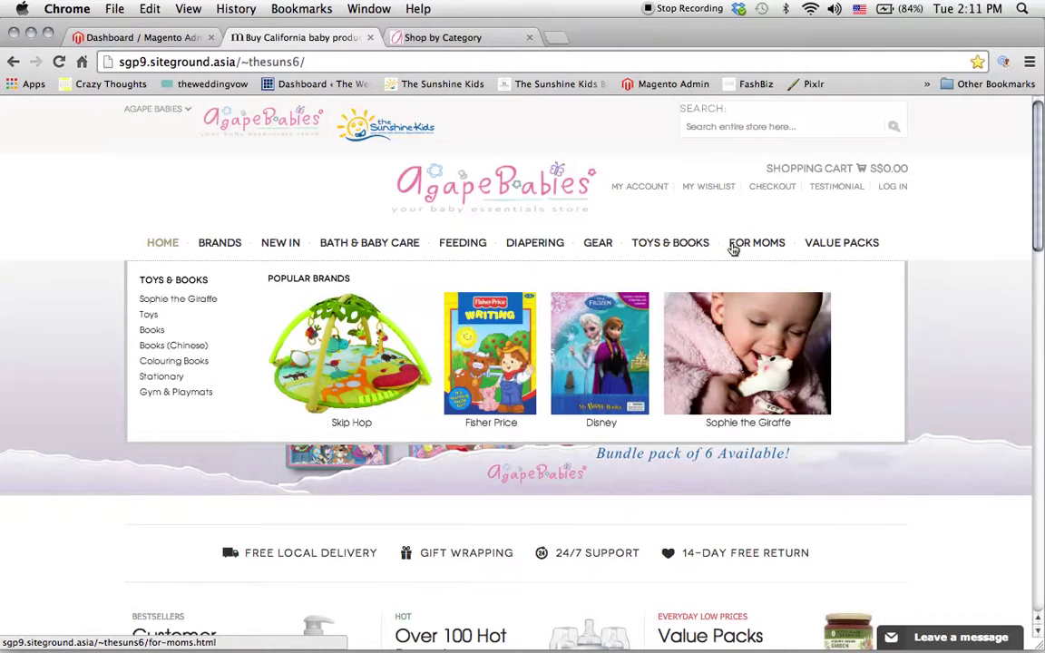
mouse_move(736, 248)
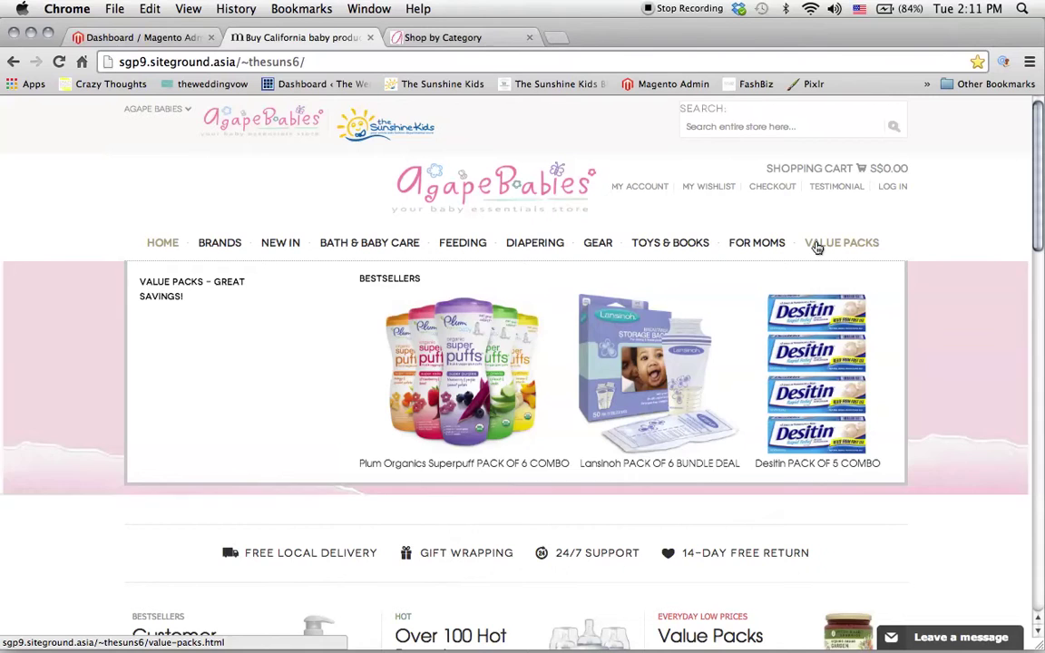
Step: Switch to the old store's Shop by Category page, look through its category list and open Hair & Body
click(444, 37)
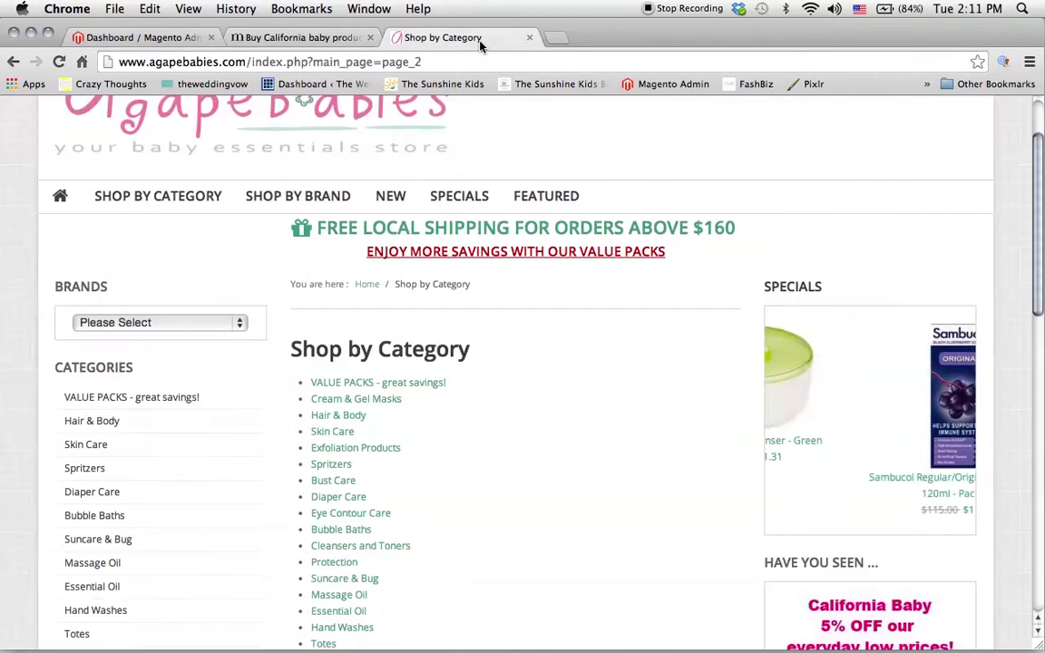
scroll(465, 259, down, 3)
scroll(331, 366, down, 4)
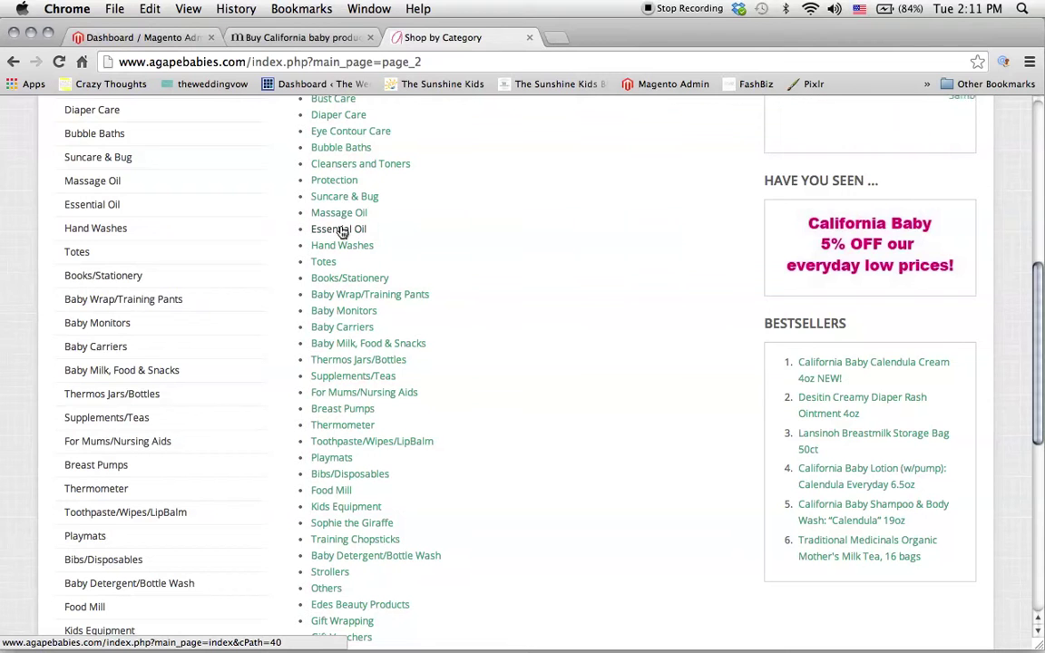
scroll(342, 231, up, 4)
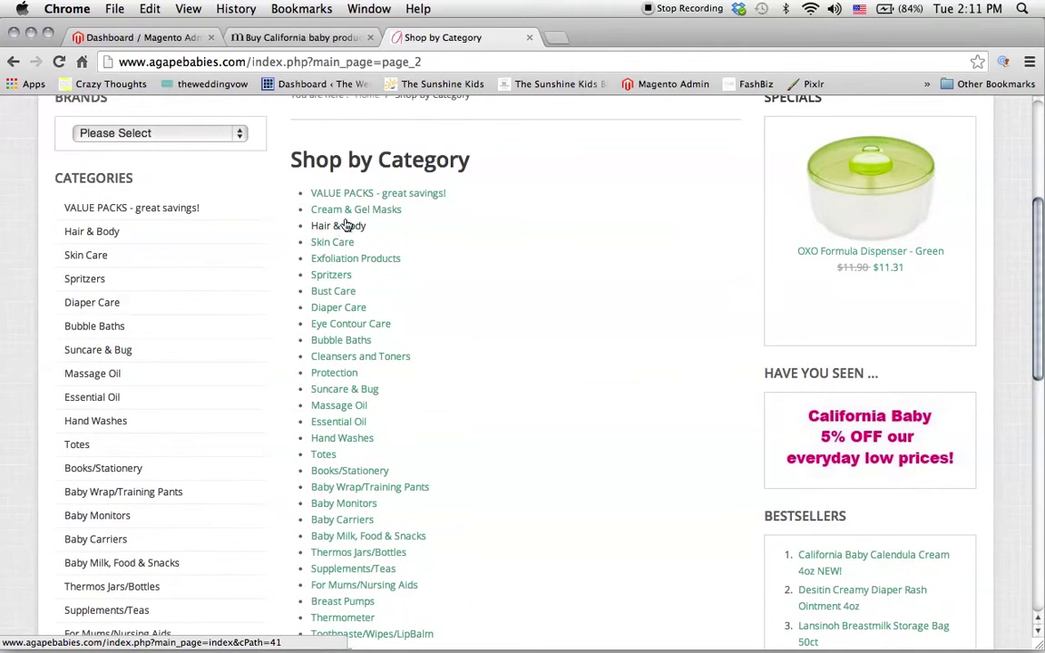
click(345, 228)
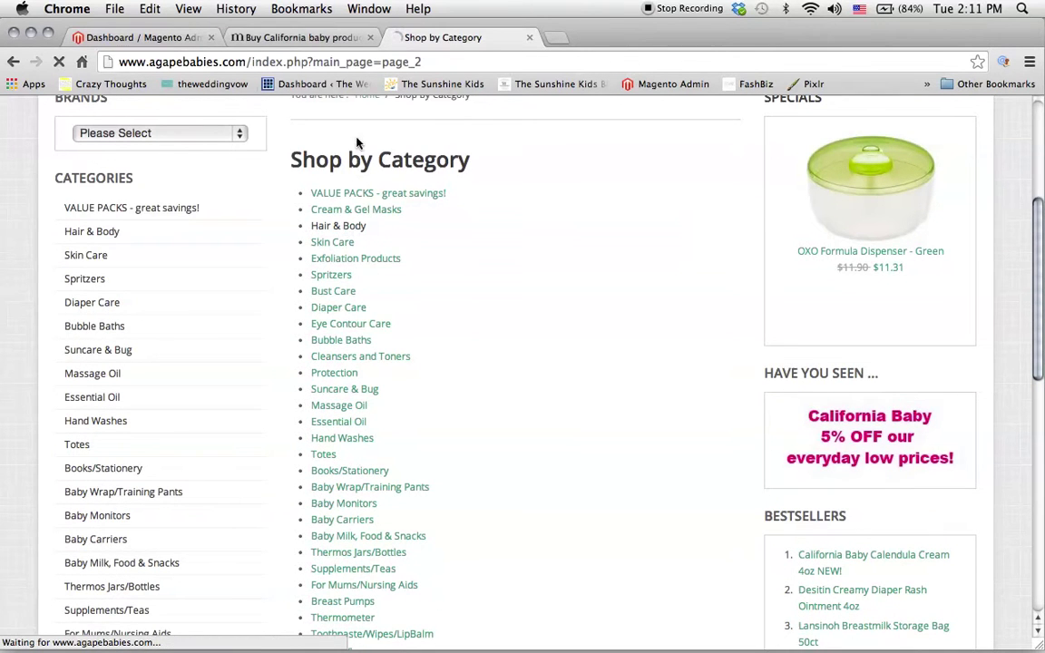
Step: Open the Hair & Body category under Bath & Baby Care in the new store and look through its products
click(346, 41)
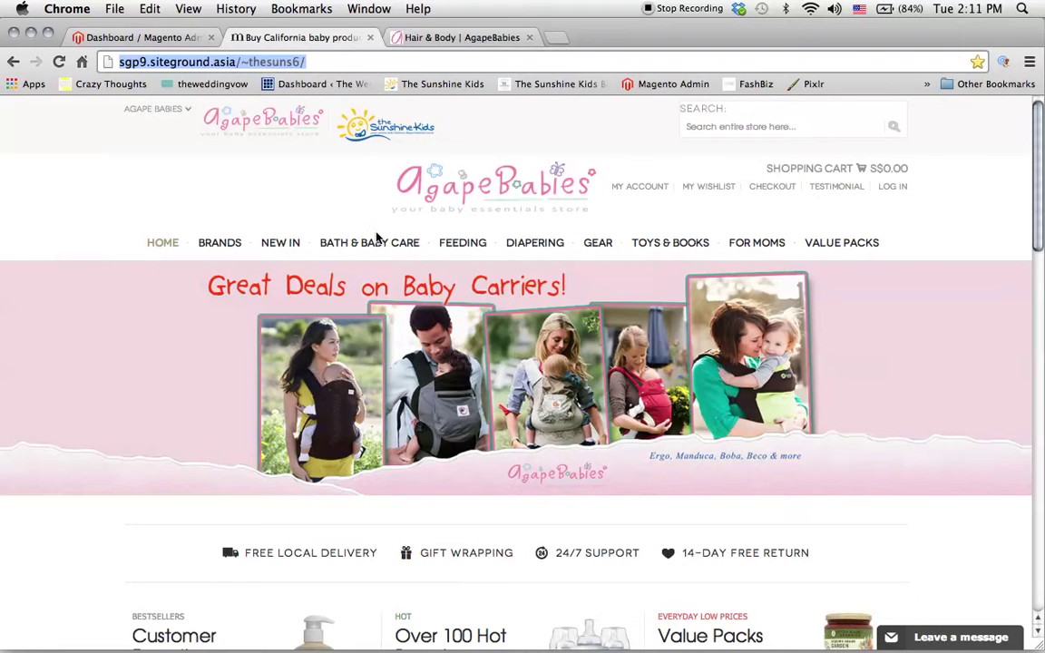
mouse_move(345, 254)
click(161, 304)
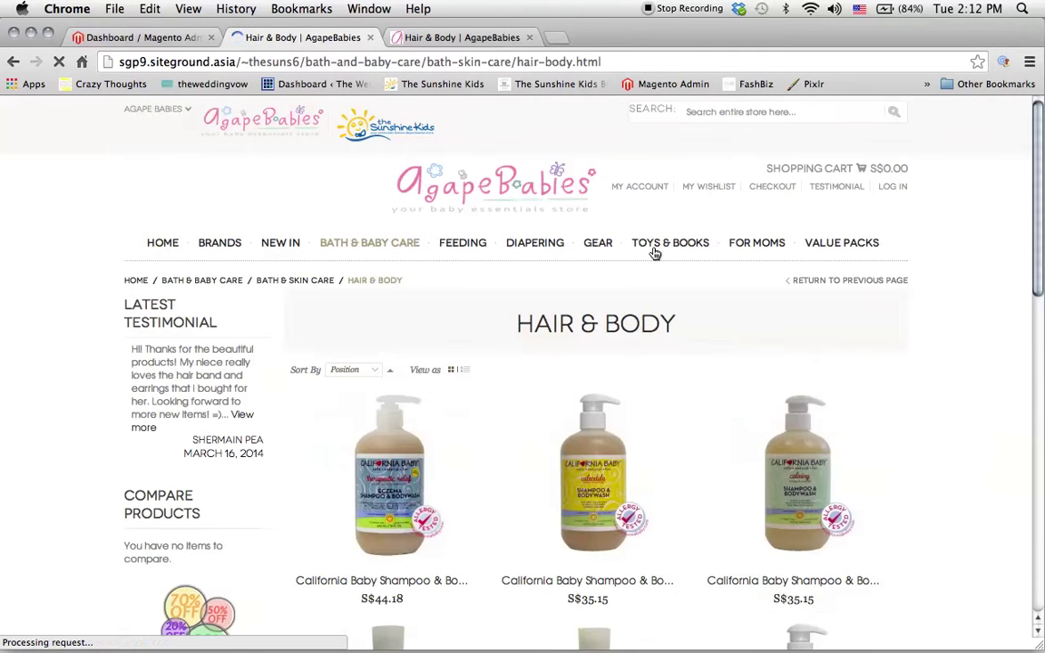
scroll(655, 253, down, 6)
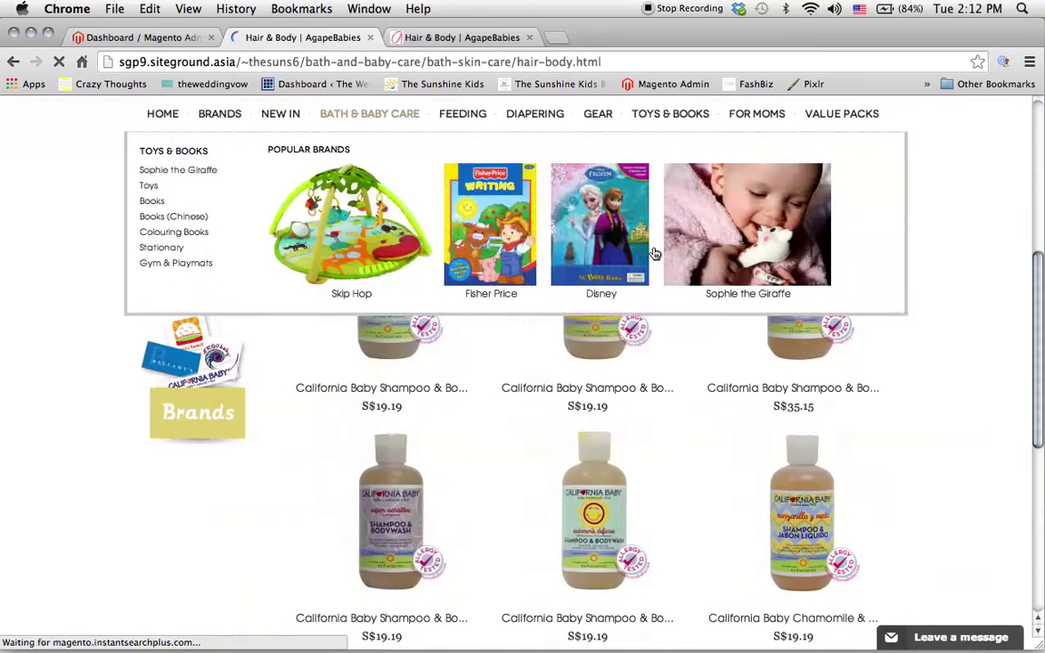
scroll(654, 253, down, 2)
scroll(891, 296, up, 15)
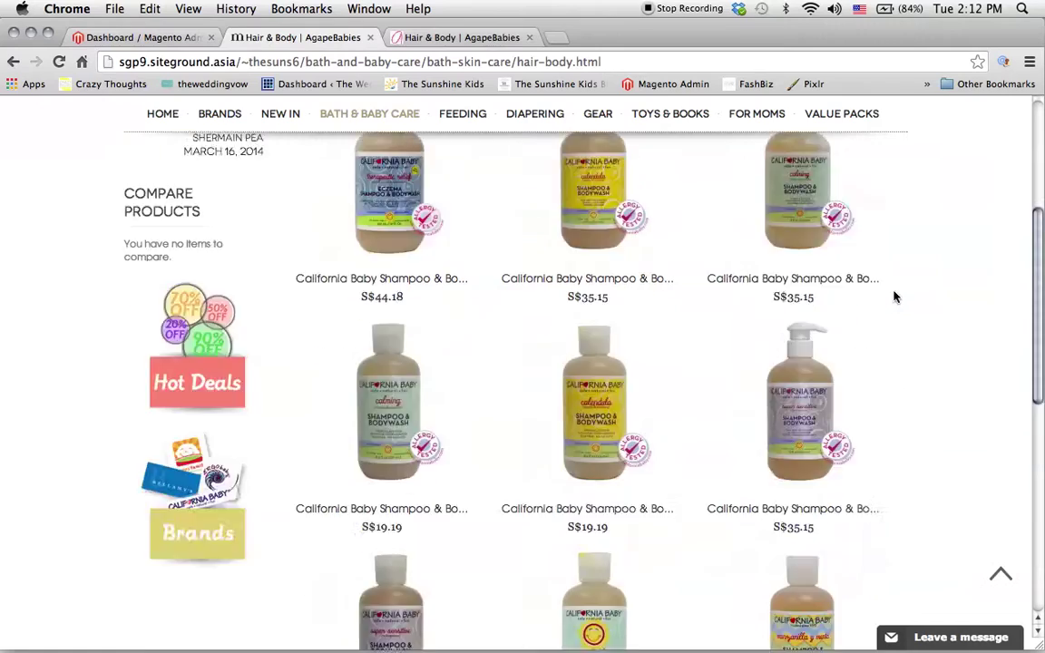
Step: Look through the old store's Hair & Body products for comparison with the new store's listing
click(416, 39)
scroll(454, 421, down, 5)
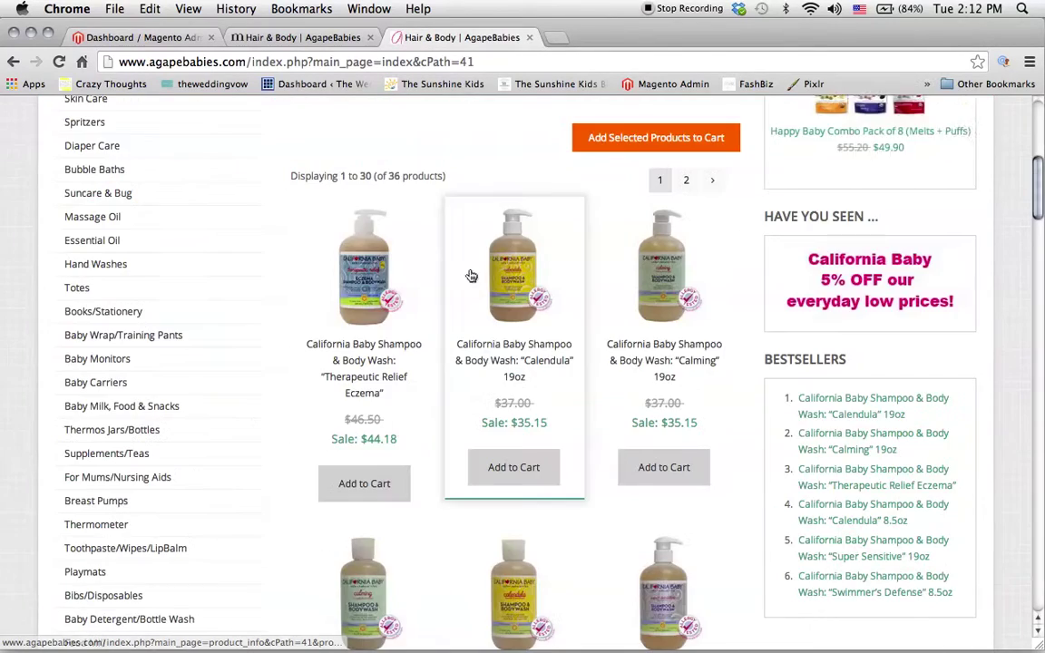
scroll(633, 288, down, 3)
scroll(633, 288, up, 10)
Step: Switch to the Magento Admin Panel and open the catalog's category management page
click(257, 36)
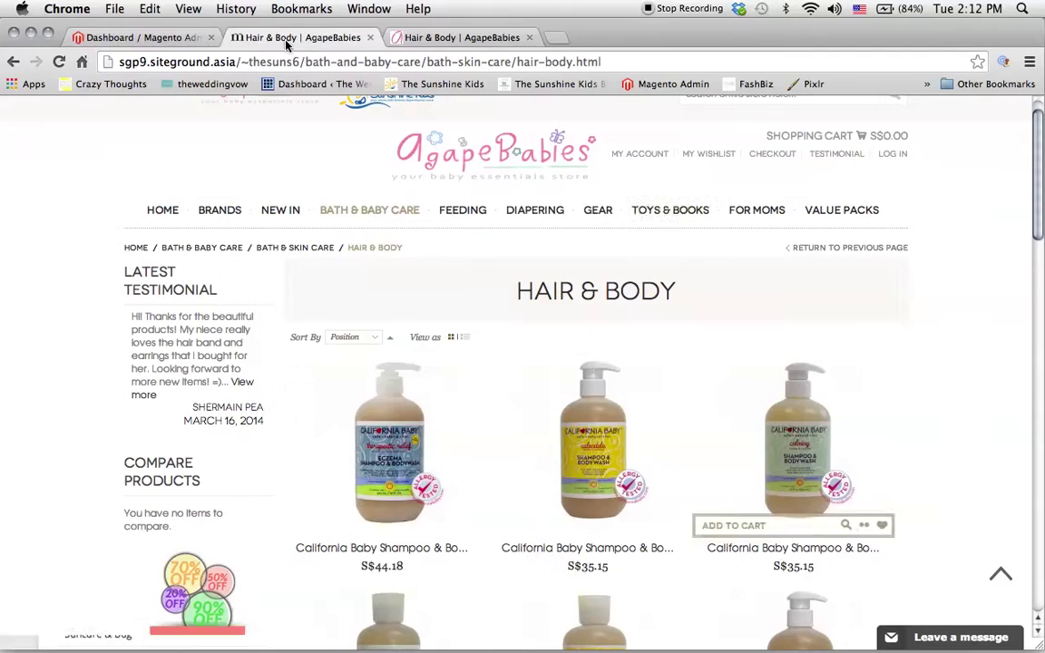
click(176, 42)
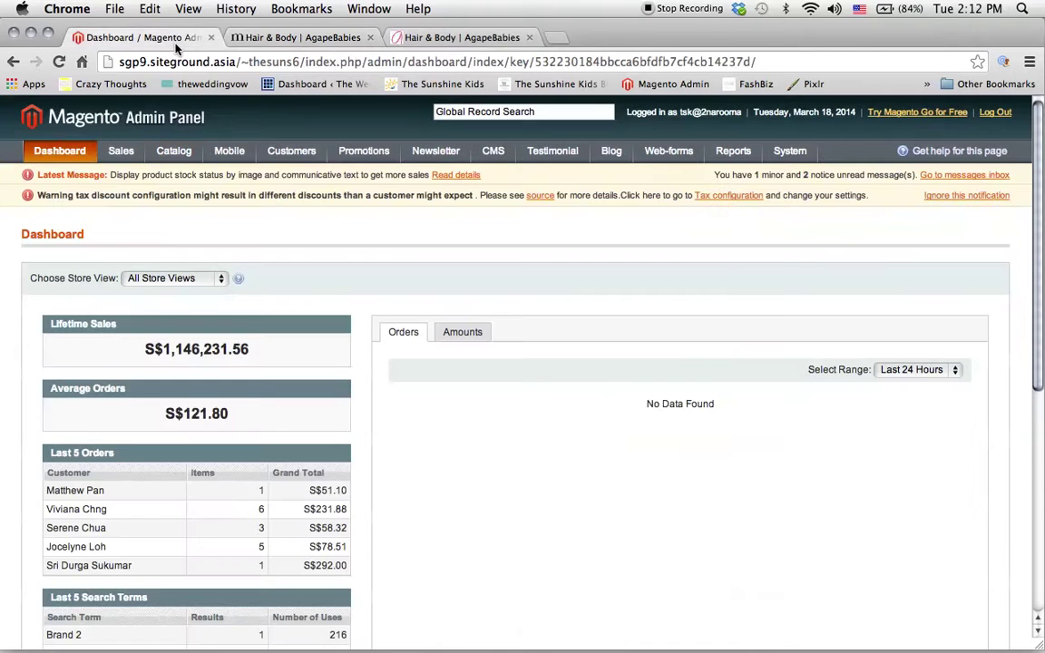
mouse_move(180, 150)
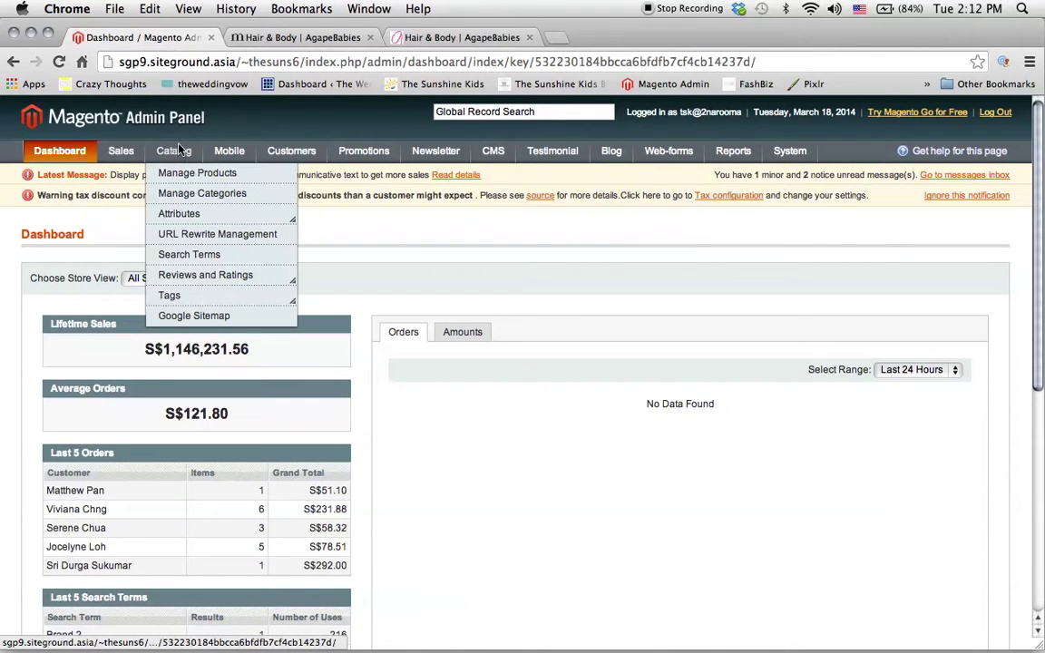
click(177, 200)
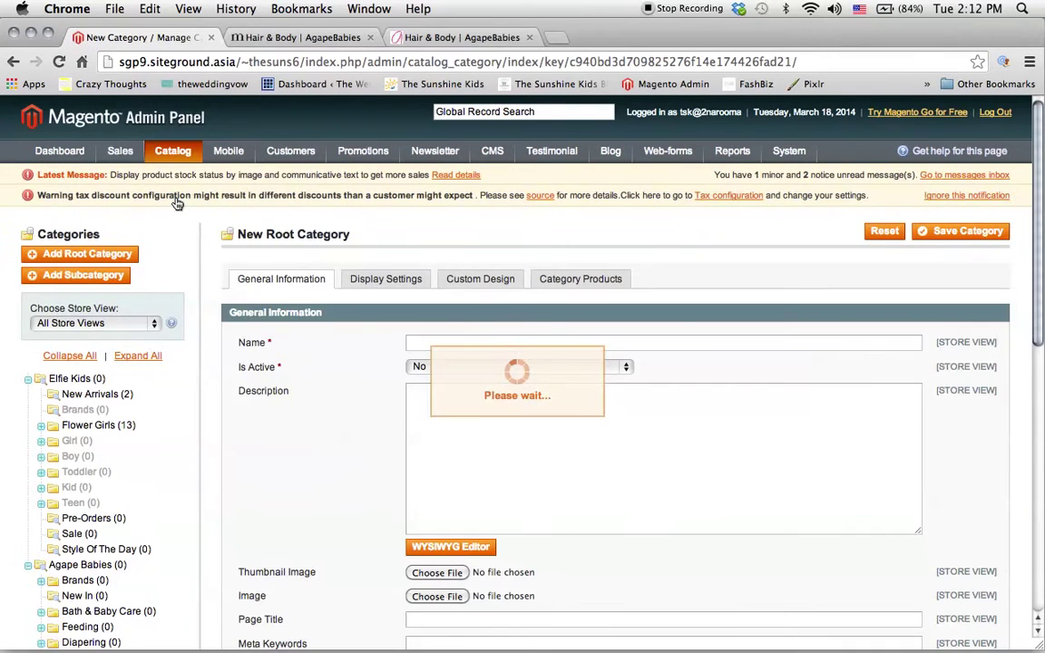
Step: Collapse Elfie Kids, expand Bath & Baby Care and Bath & Skin Care under Agape Babies, and open Hair & Body Wash
scroll(127, 254, down, 3)
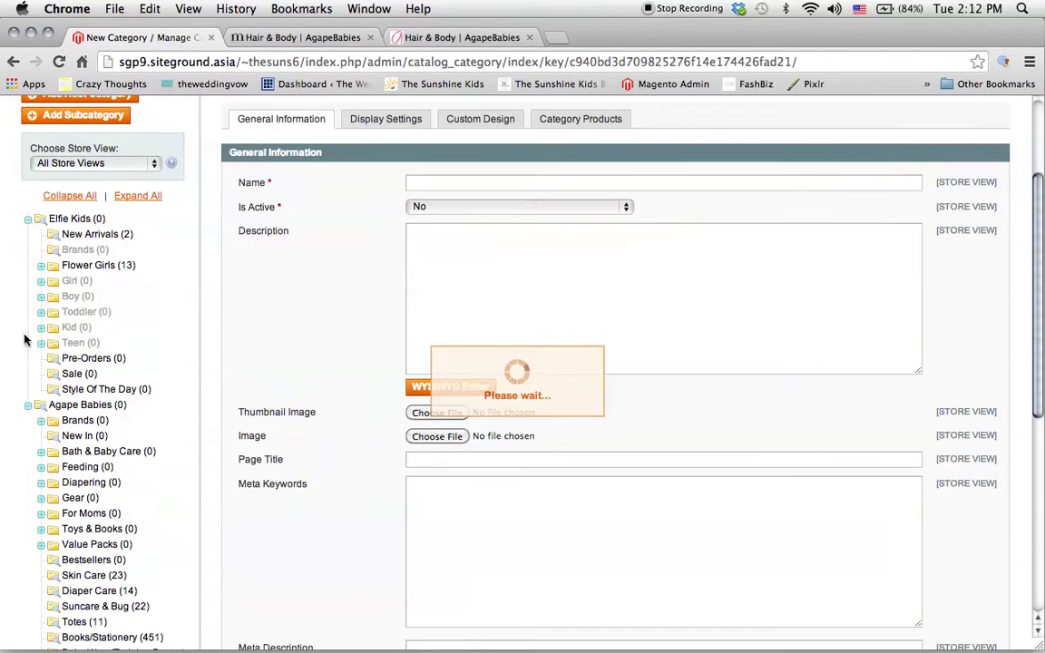
click(28, 218)
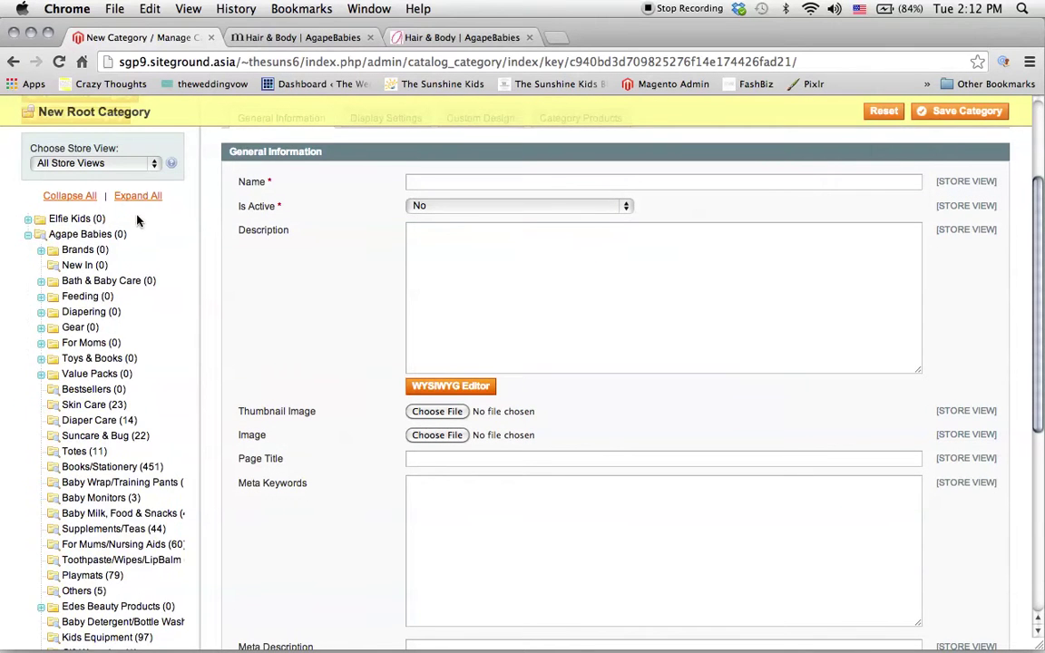
scroll(41, 208, down, 1)
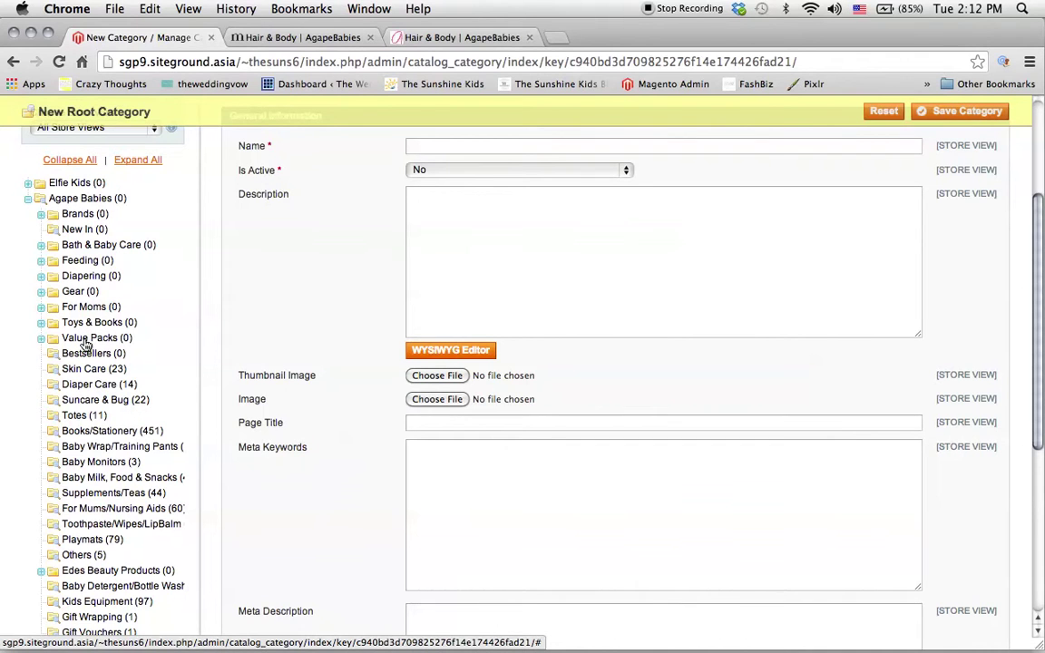
click(42, 246)
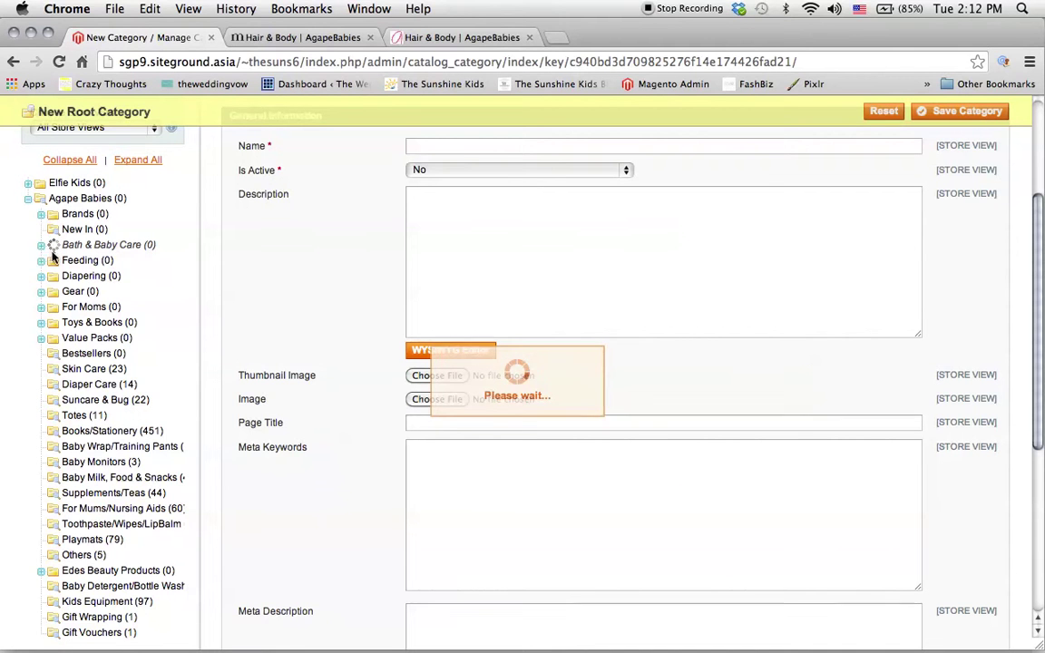
click(57, 261)
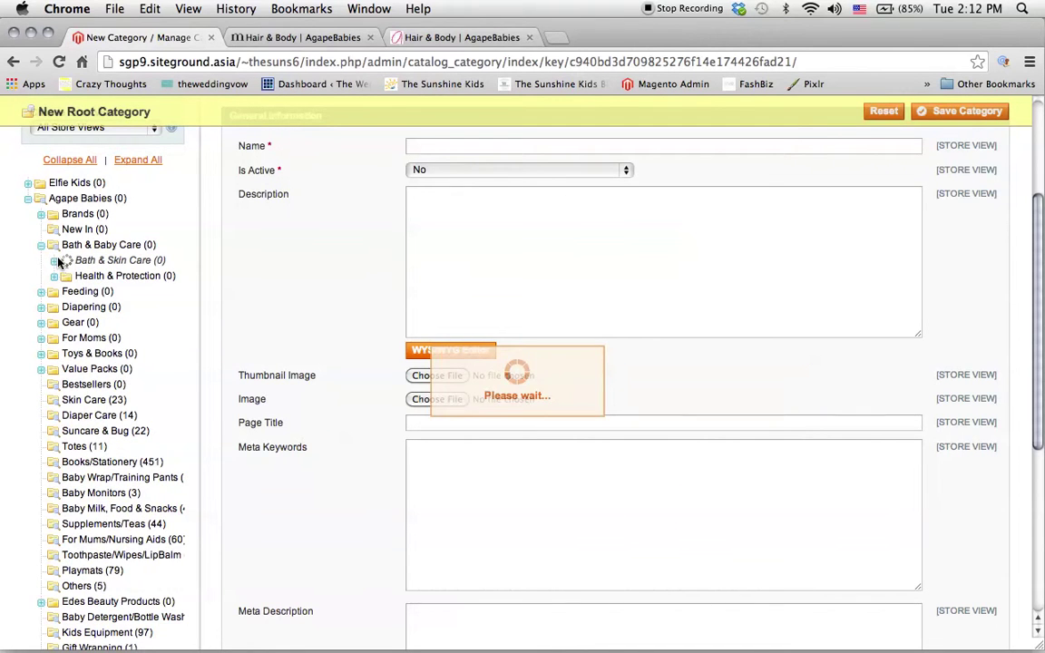
click(164, 272)
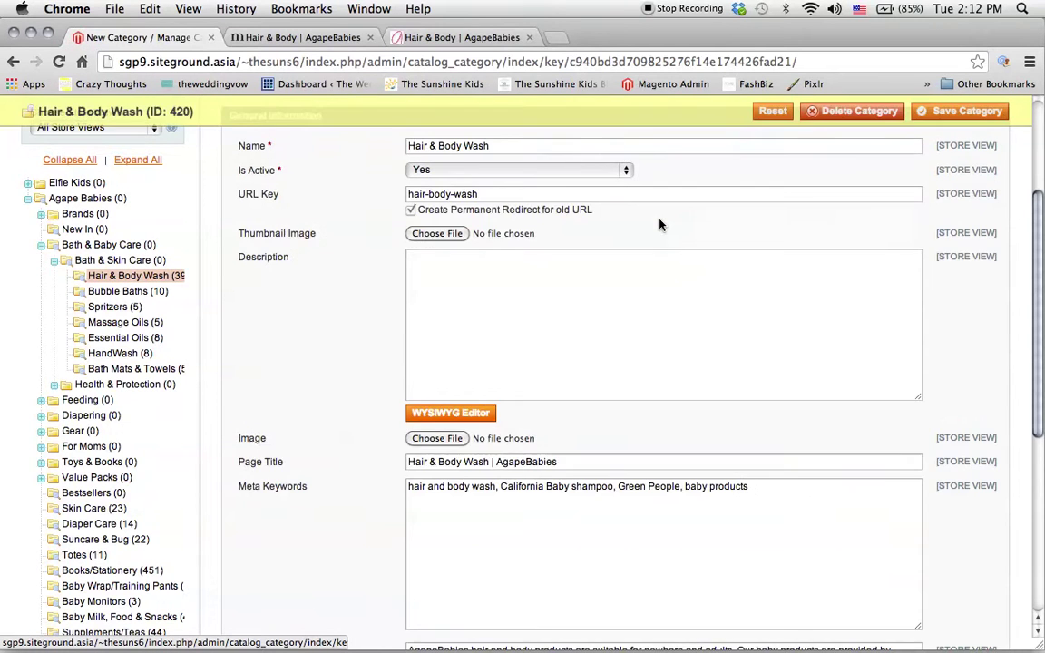
Step: Show the products assigned to the Hair & Body Wash category and look through the list
scroll(660, 224, up, 3)
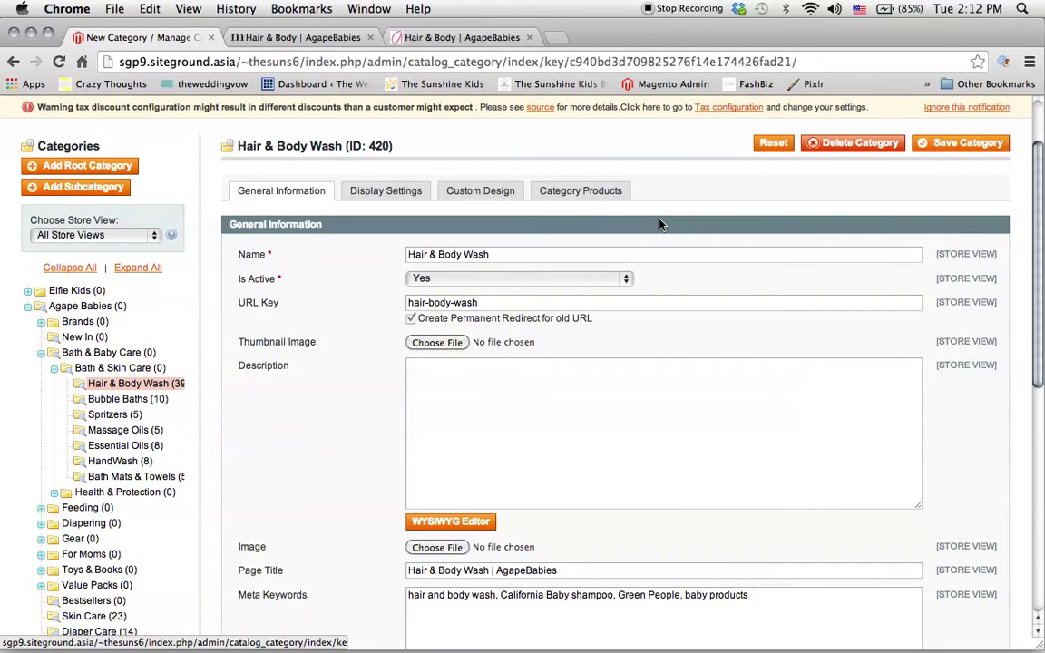
click(581, 196)
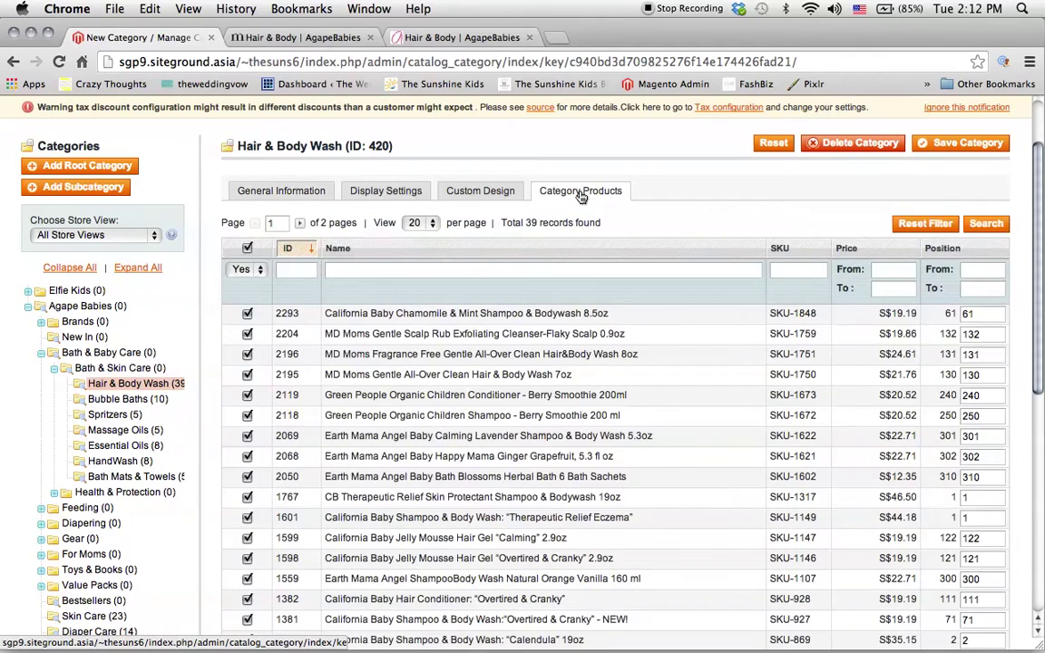
scroll(392, 221, down, 5)
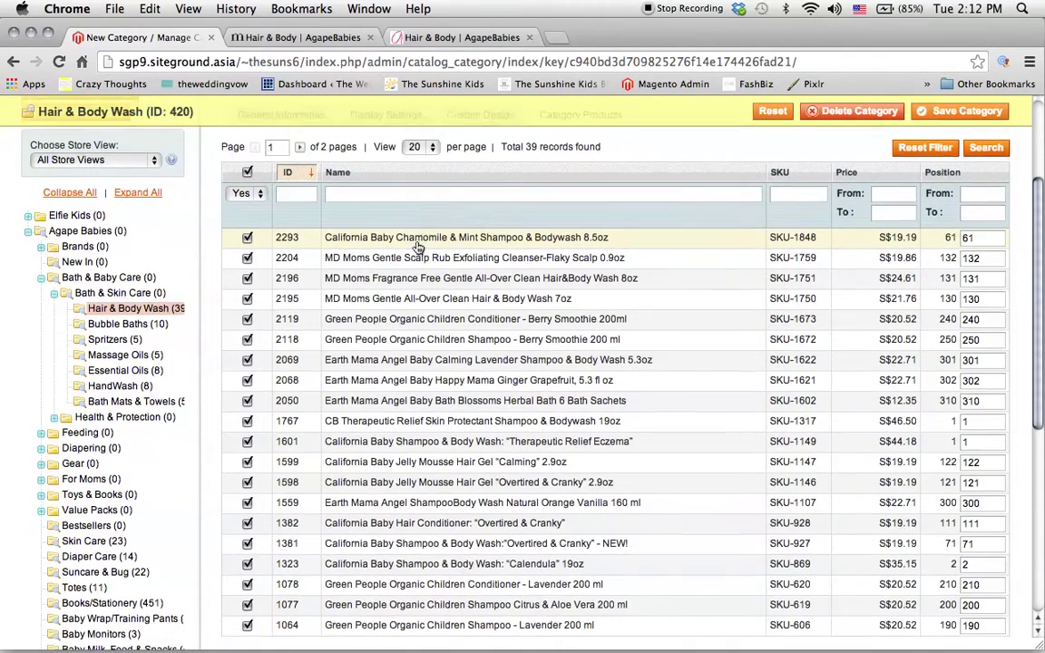
scroll(420, 262, down, 2)
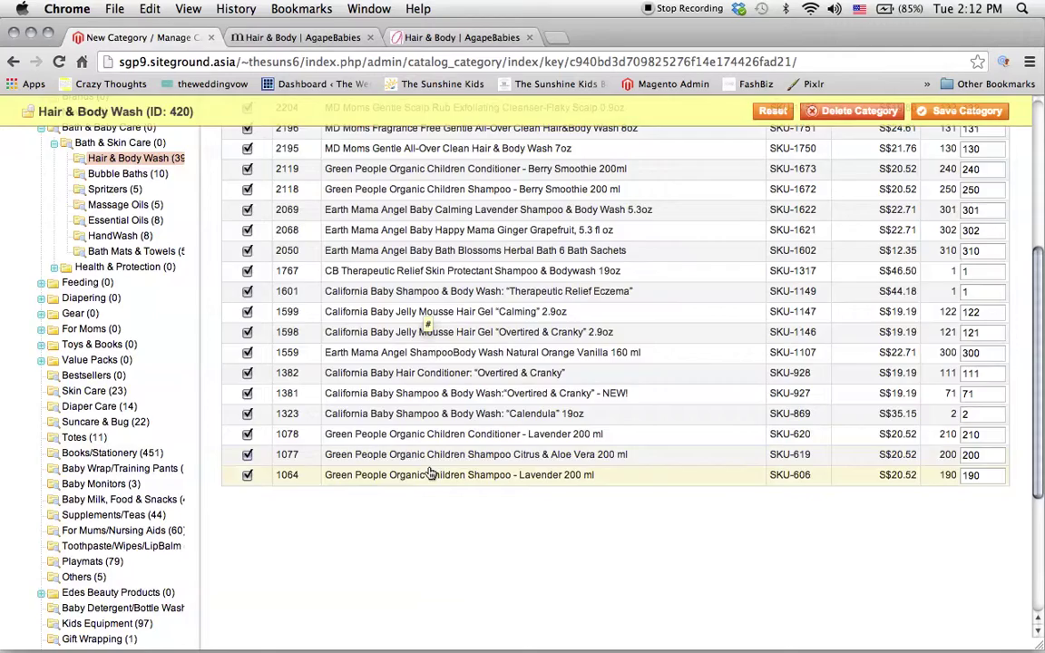
scroll(428, 274, up, 5)
scroll(428, 274, up, 3)
Step: Look through the new store's Hair & Body page to compare its products with the category's assigned list
click(304, 37)
scroll(605, 279, down, 10)
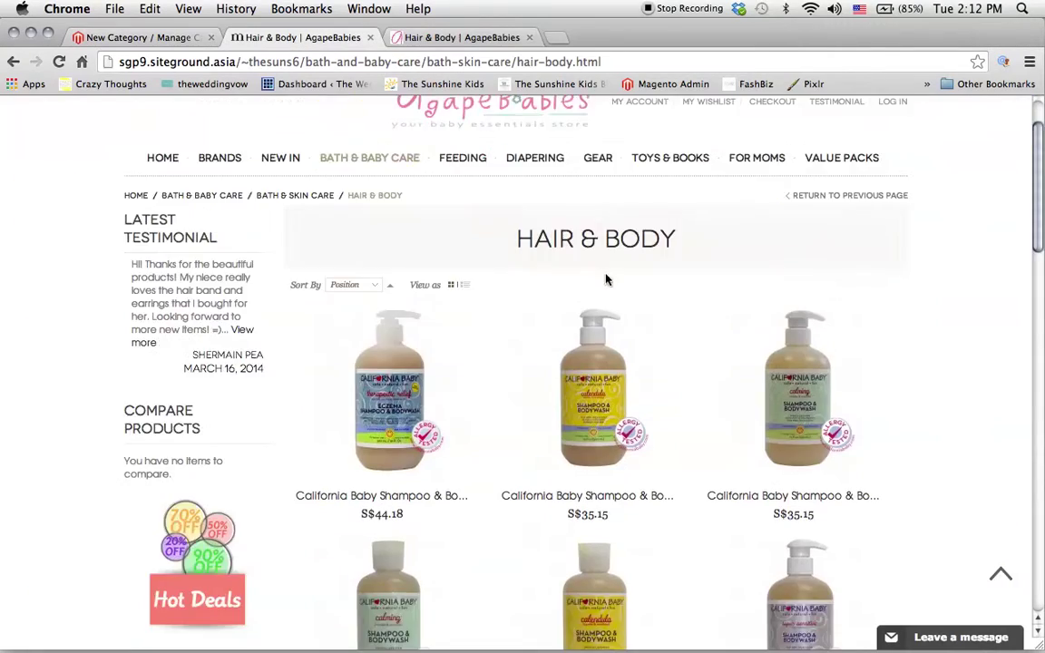
scroll(606, 279, down, 15)
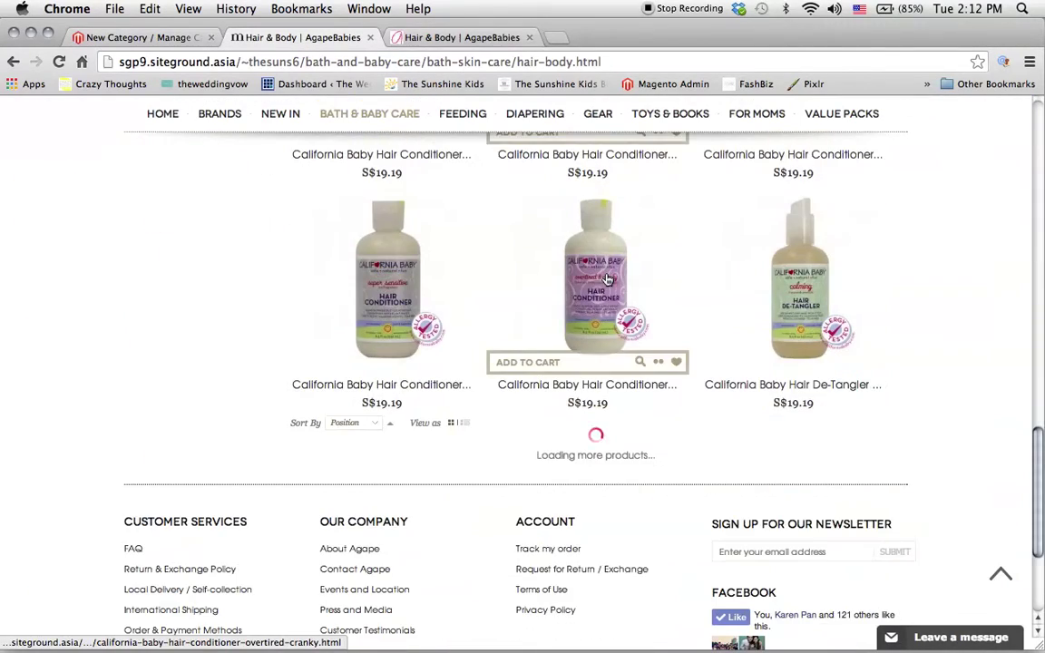
Step: Return to the Hair & Body Wash category in Magento, reset the product filter and search all products by the name "soap"
click(140, 37)
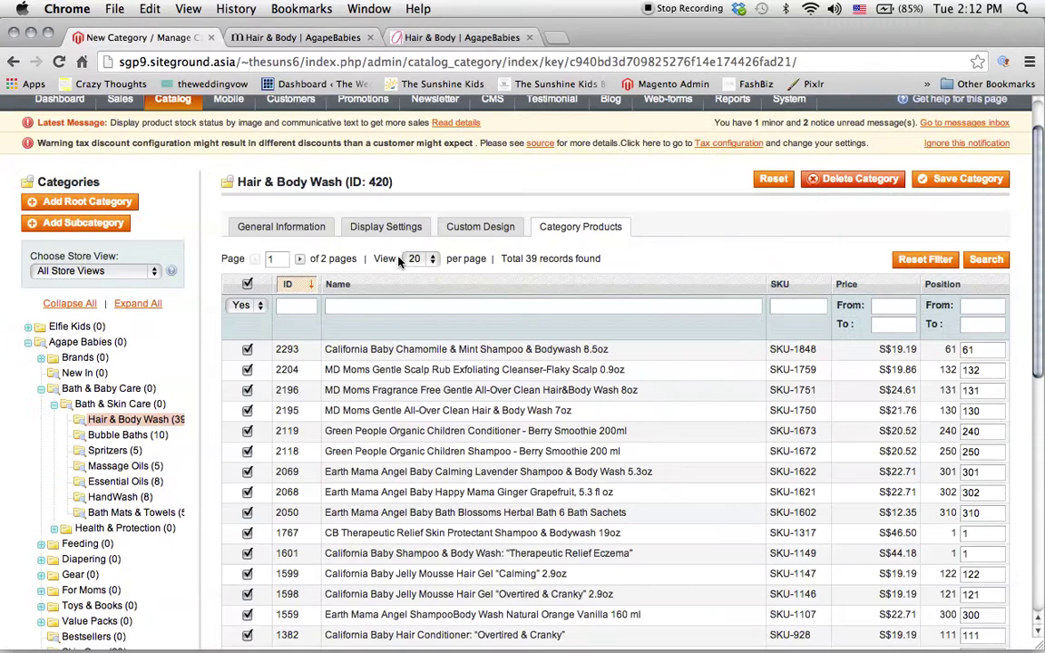
click(937, 262)
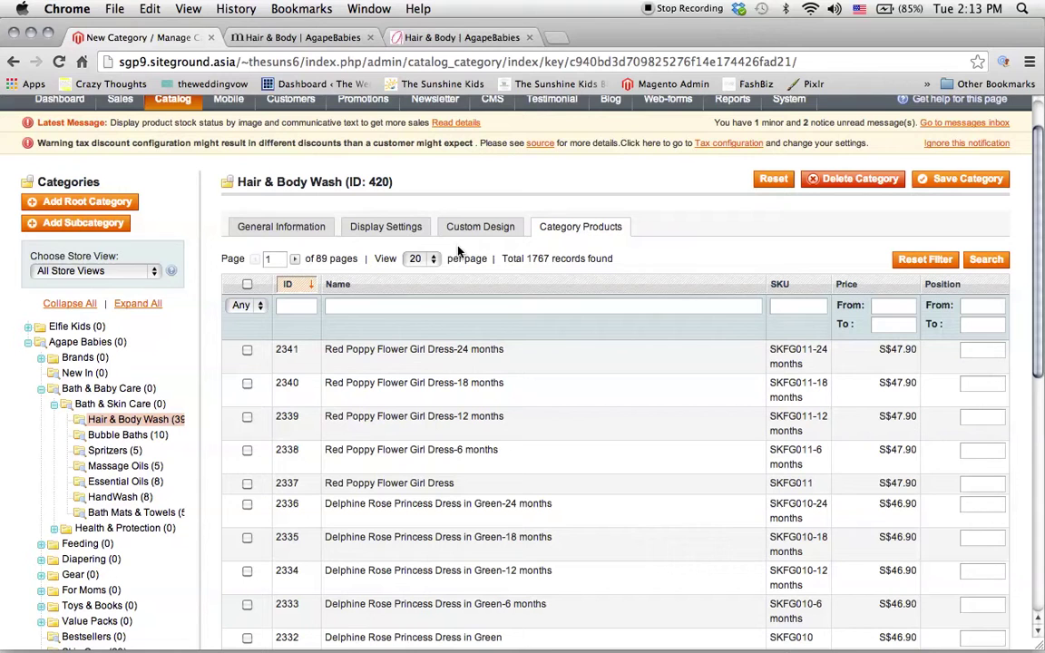
click(436, 305)
text(oa)
text(oap)
key(Return)
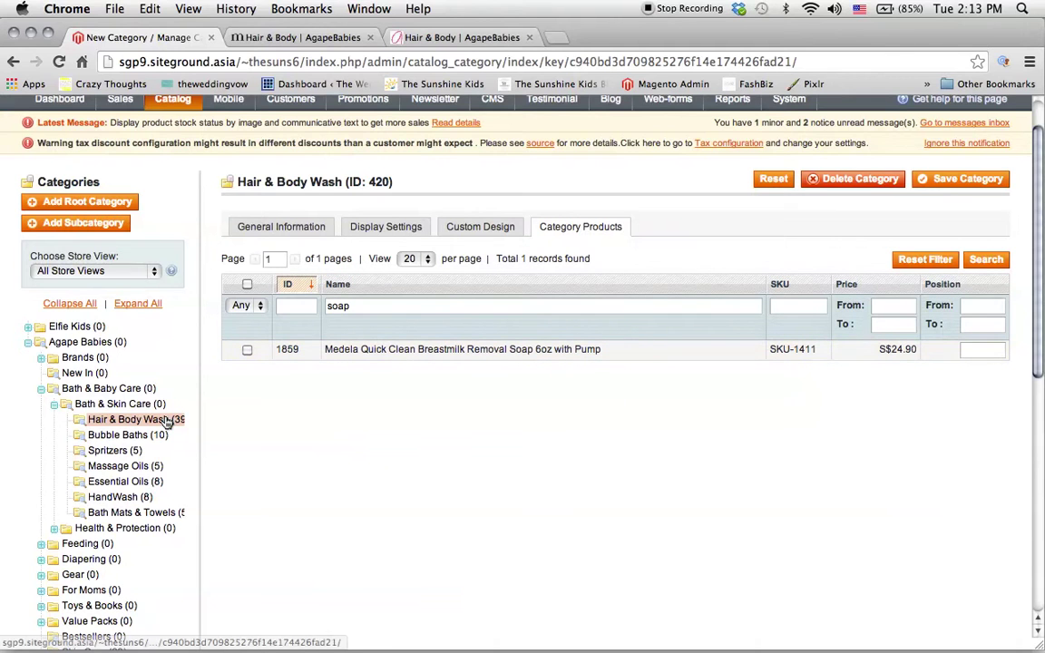
Step: Assign Medela Quick Clean Breastmilk Removal Soap 6oz with Pump to the Hair & Body Wash category and save the category
click(248, 351)
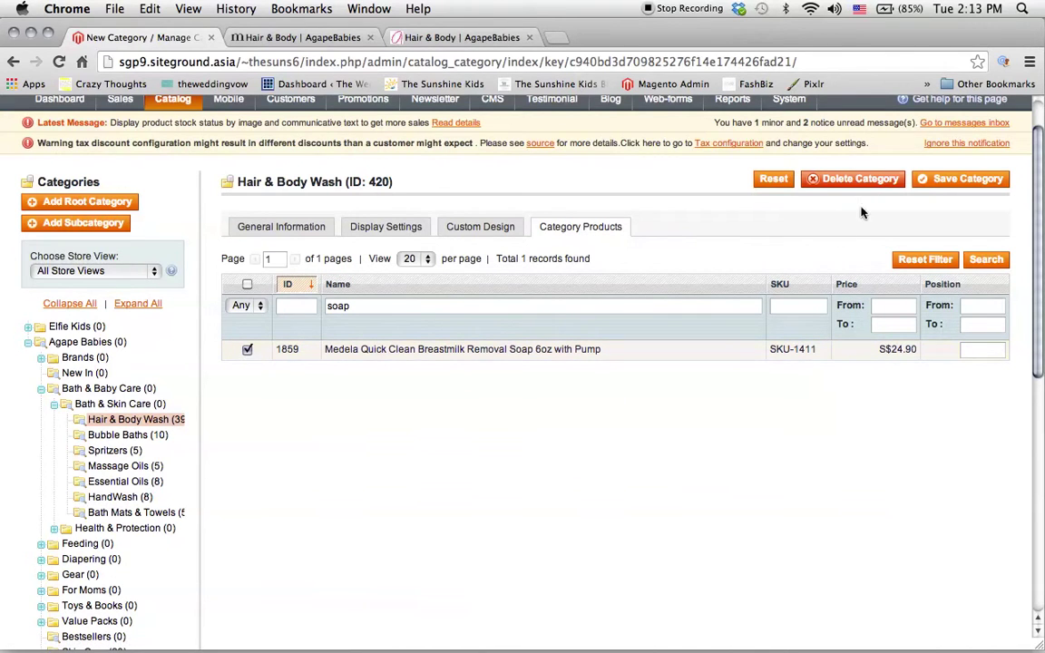
click(938, 180)
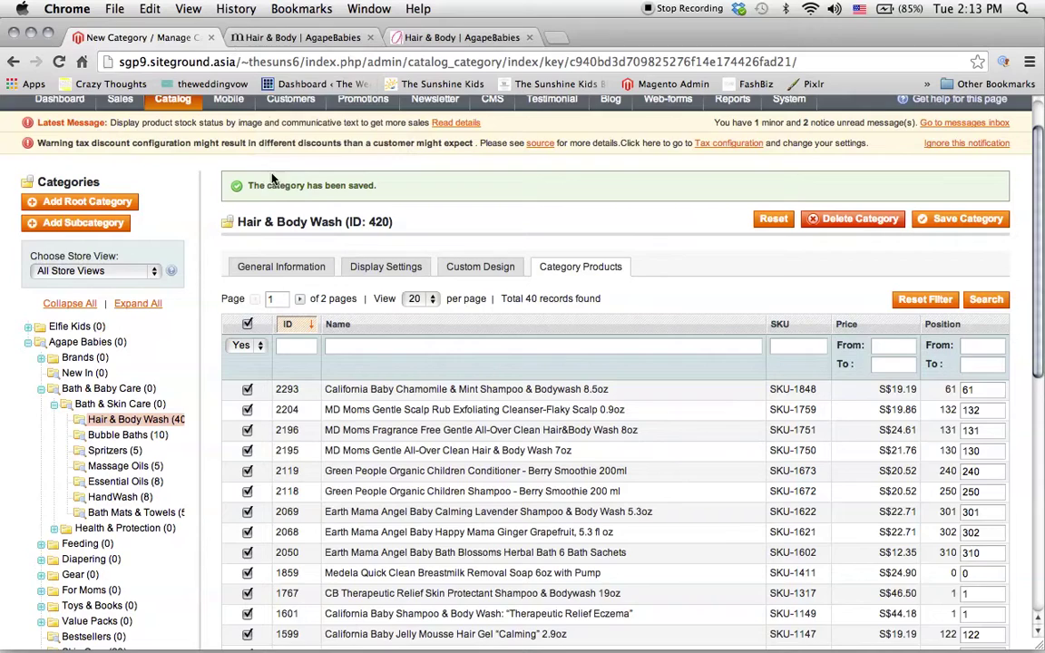
Step: Filter the assigned Hair & Body Wash products by "soap", remove Medela Quick Clean Breastmilk Removal Soap 6oz with Pump from the category and save
click(262, 37)
scroll(478, 275, up, 10)
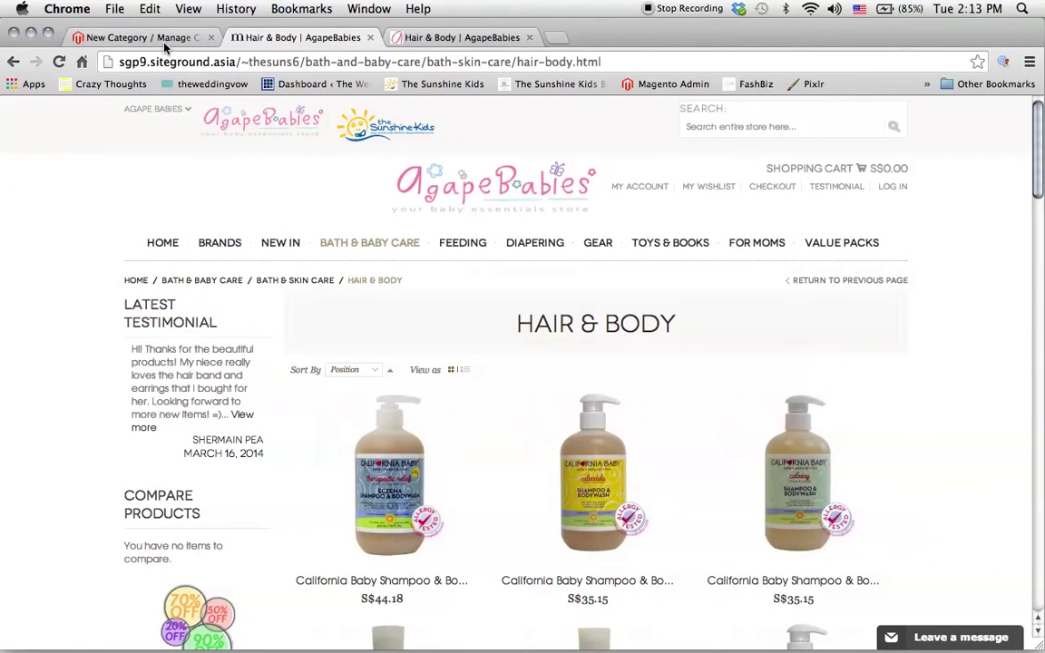
click(164, 41)
click(376, 342)
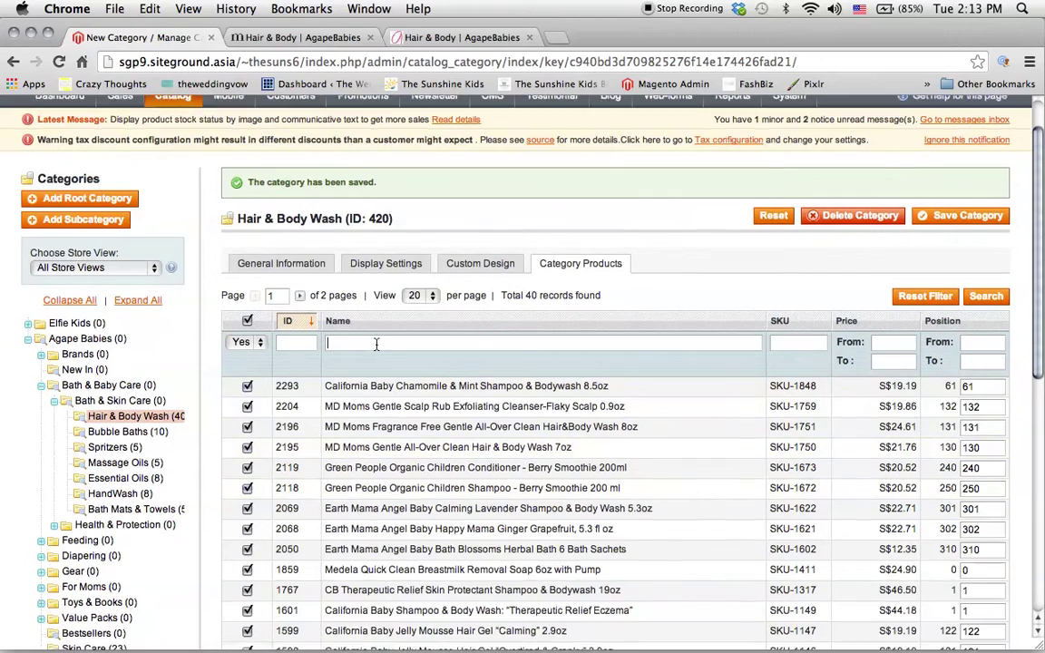
scroll(375, 343, down, 5)
text(soa)
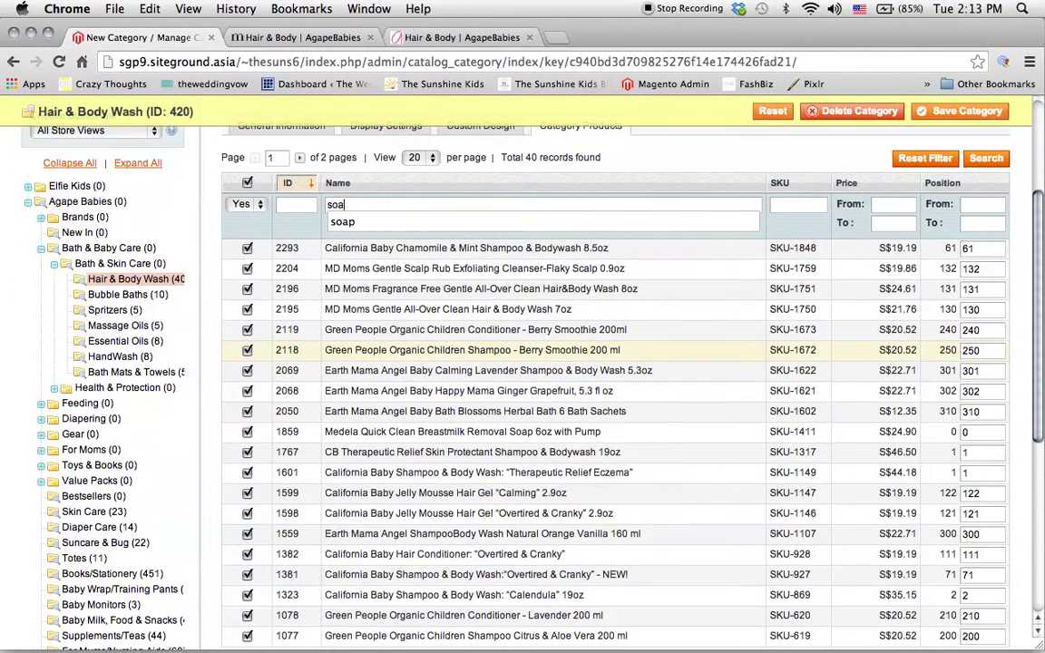
text(p)
key(Return)
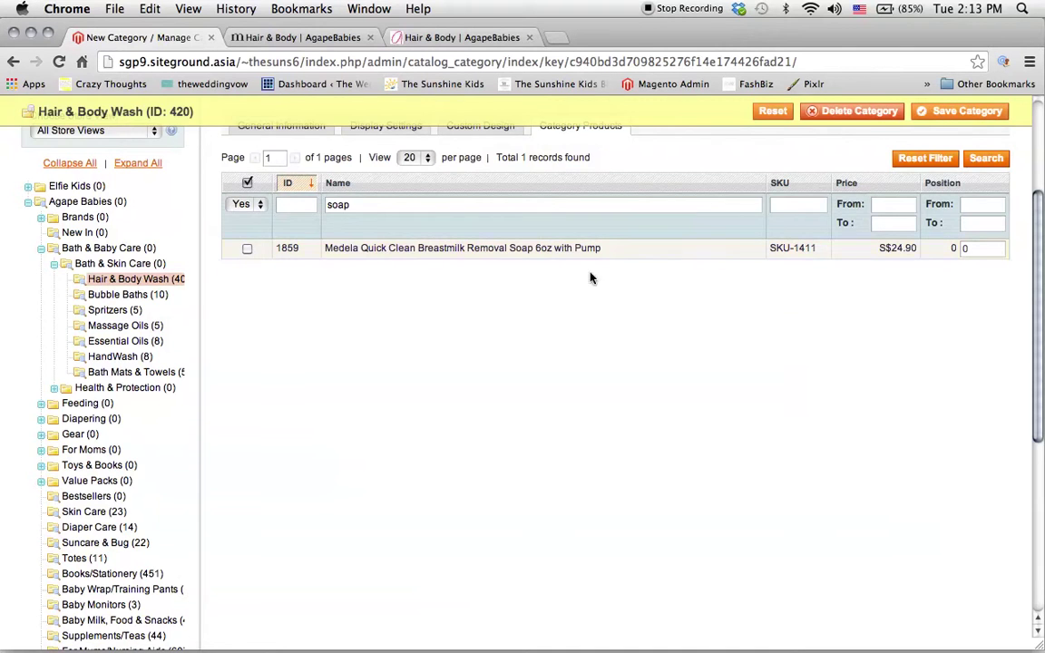
scroll(589, 275, up, 2)
click(942, 128)
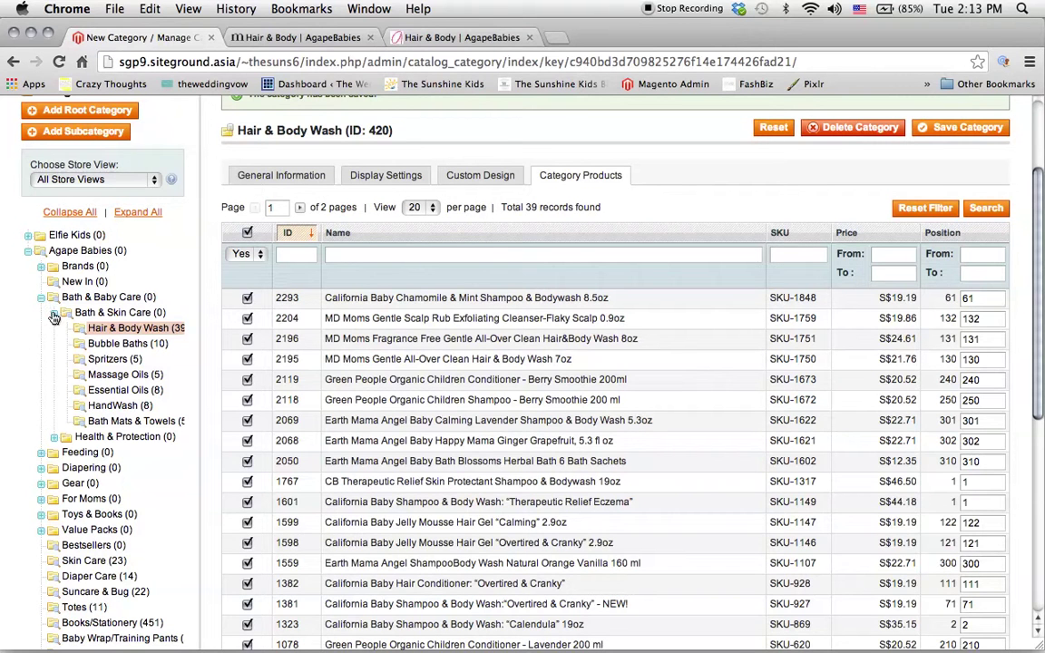
Step: Collapse the Bath & Baby Care category branch and look through the Bubble Baths products in the new store
click(55, 314)
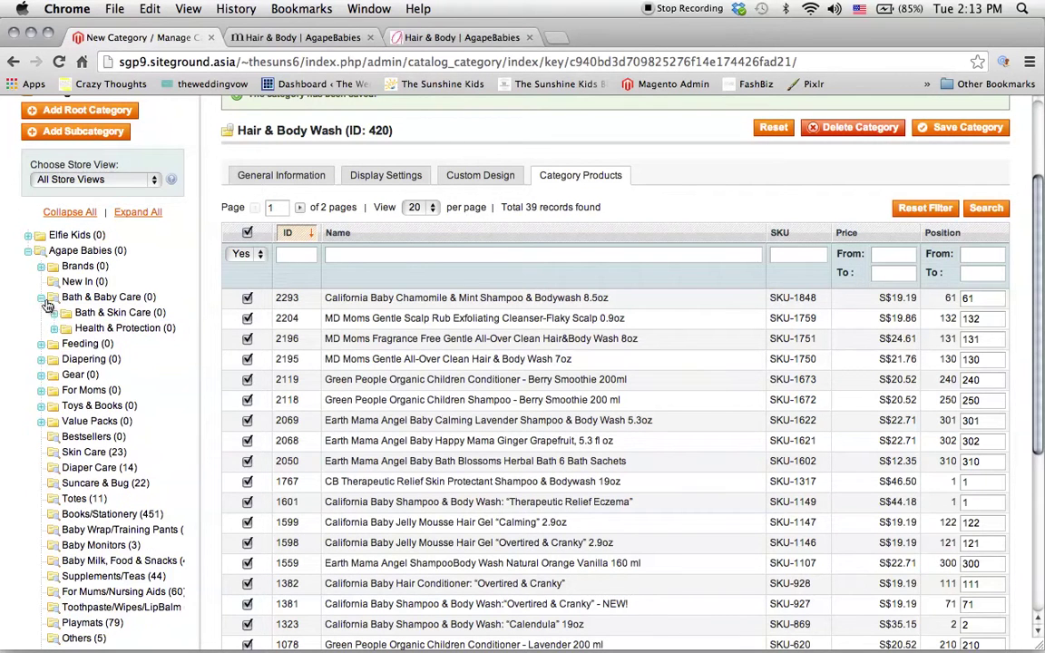
click(42, 299)
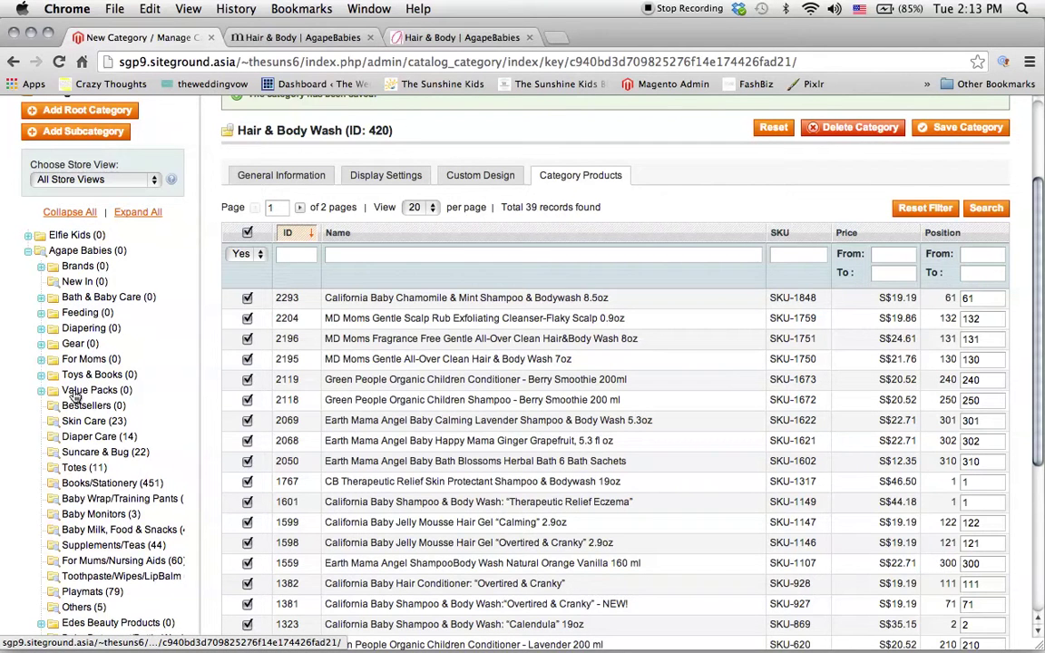
click(300, 37)
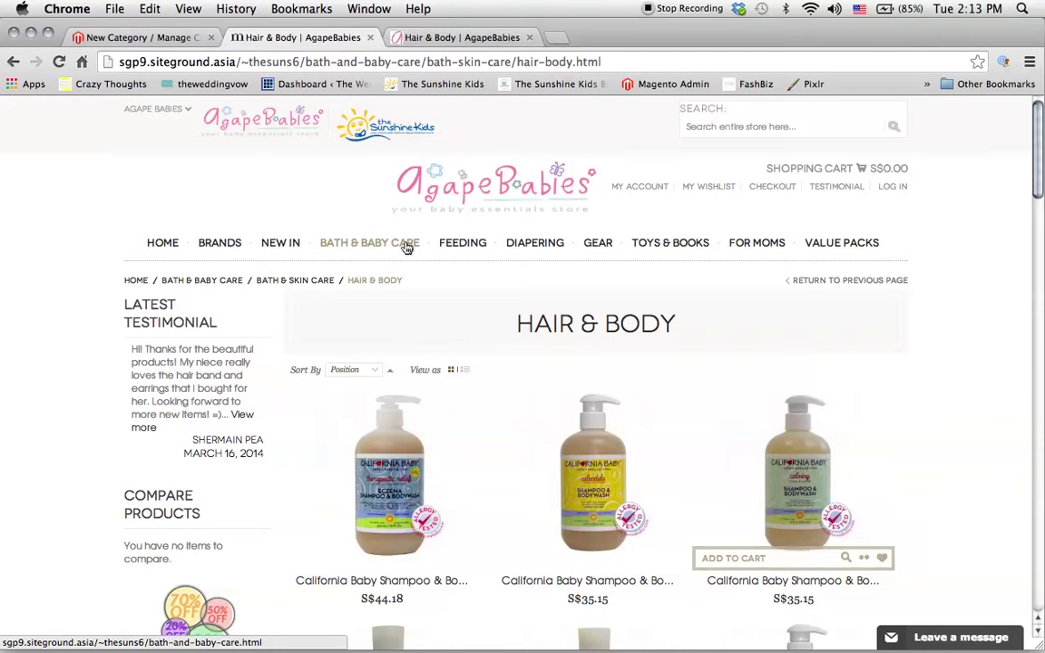
mouse_move(407, 247)
click(173, 315)
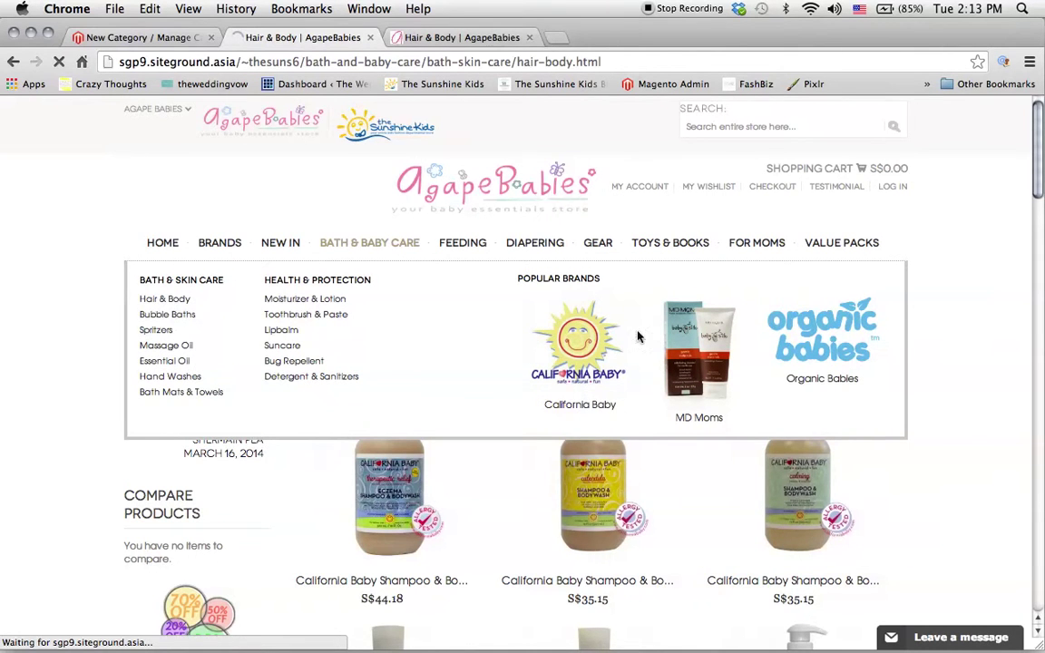
scroll(672, 328, down, 3)
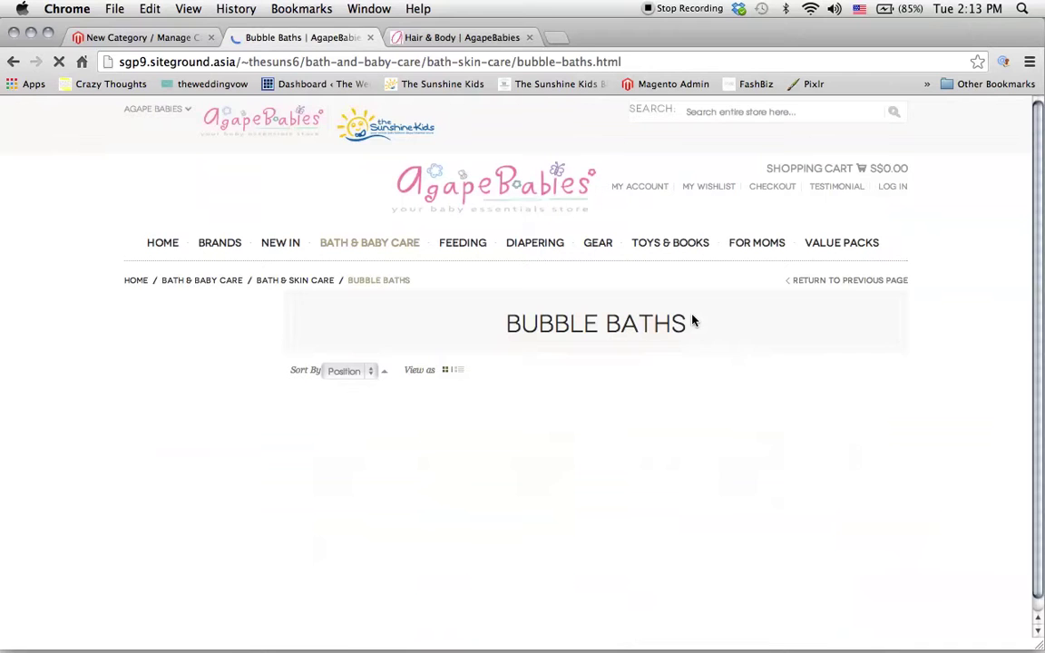
scroll(692, 320, down, 1)
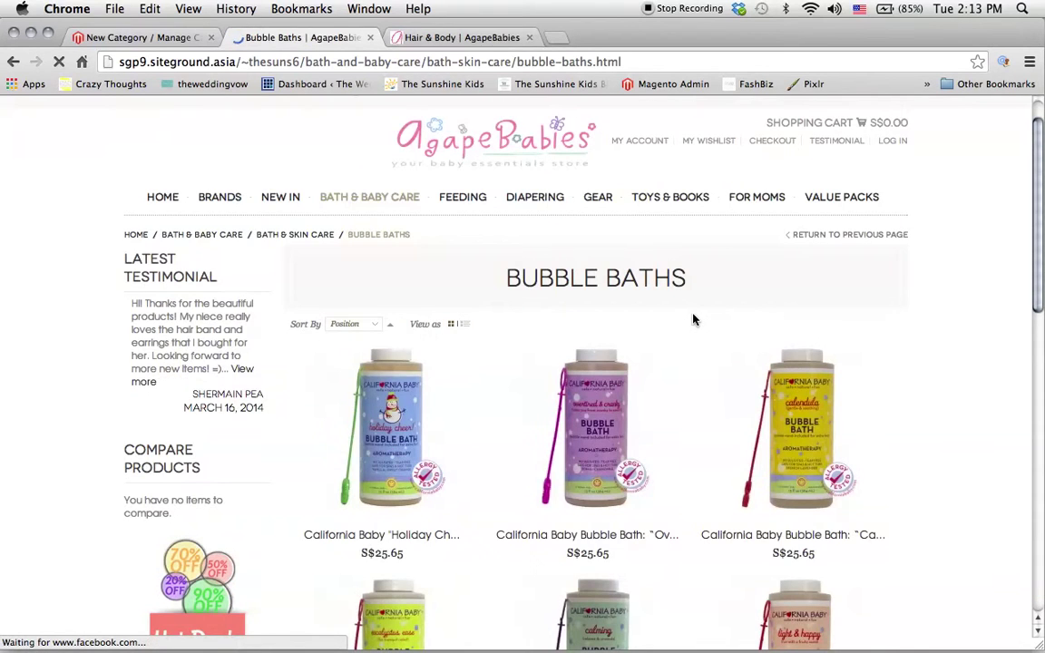
scroll(692, 321, down, 7)
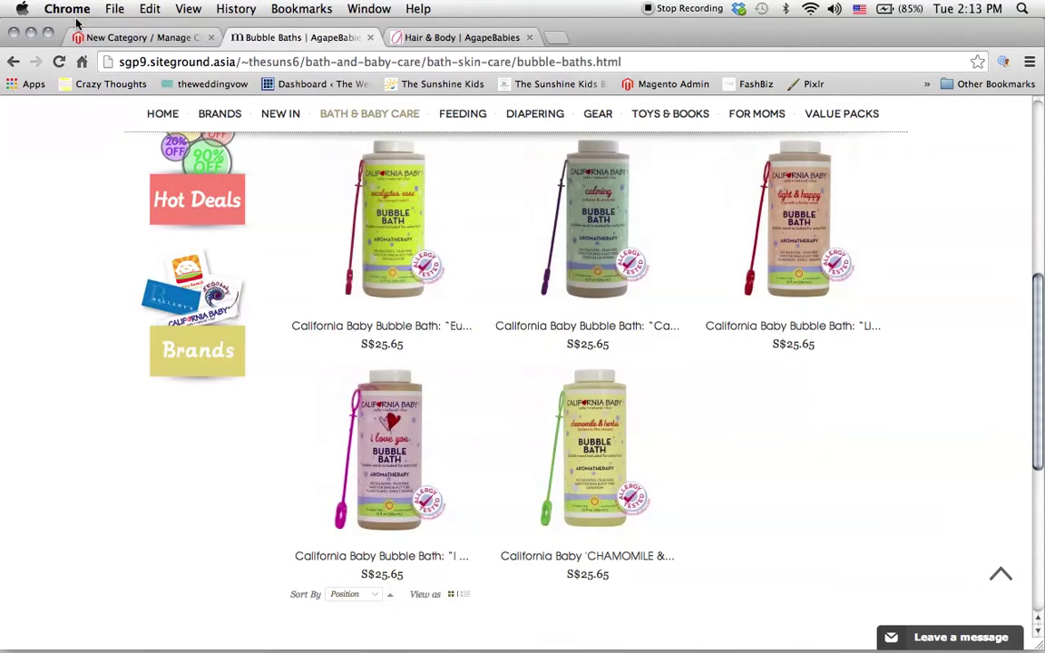
scroll(692, 320, up, 8)
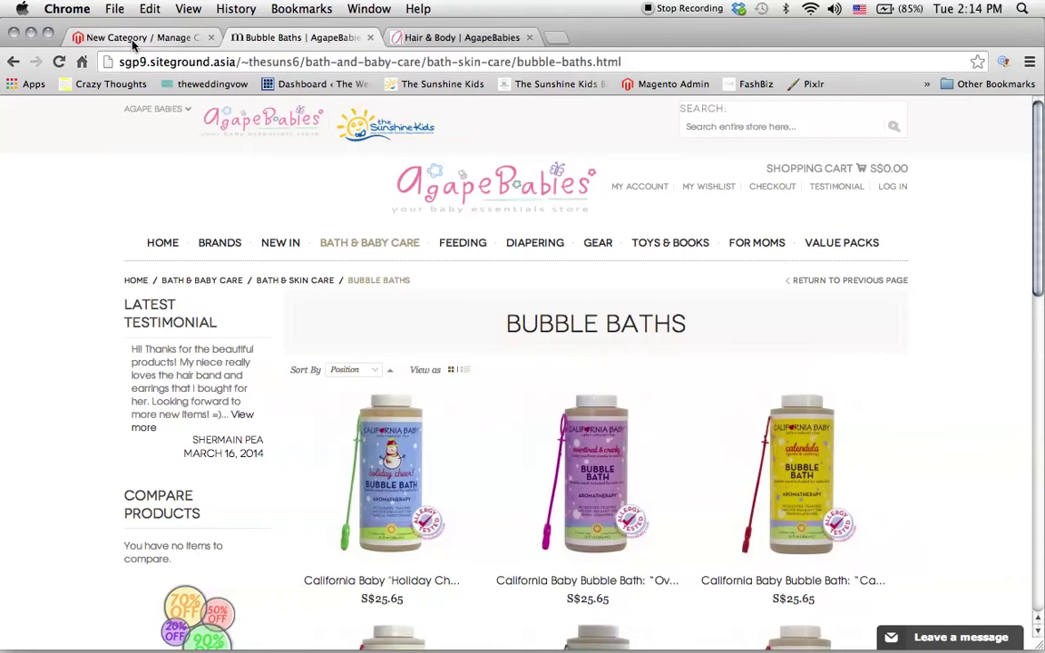
Step: Check the store's Organic page under Feeding, Formula & Food for assigned products
mouse_move(340, 246)
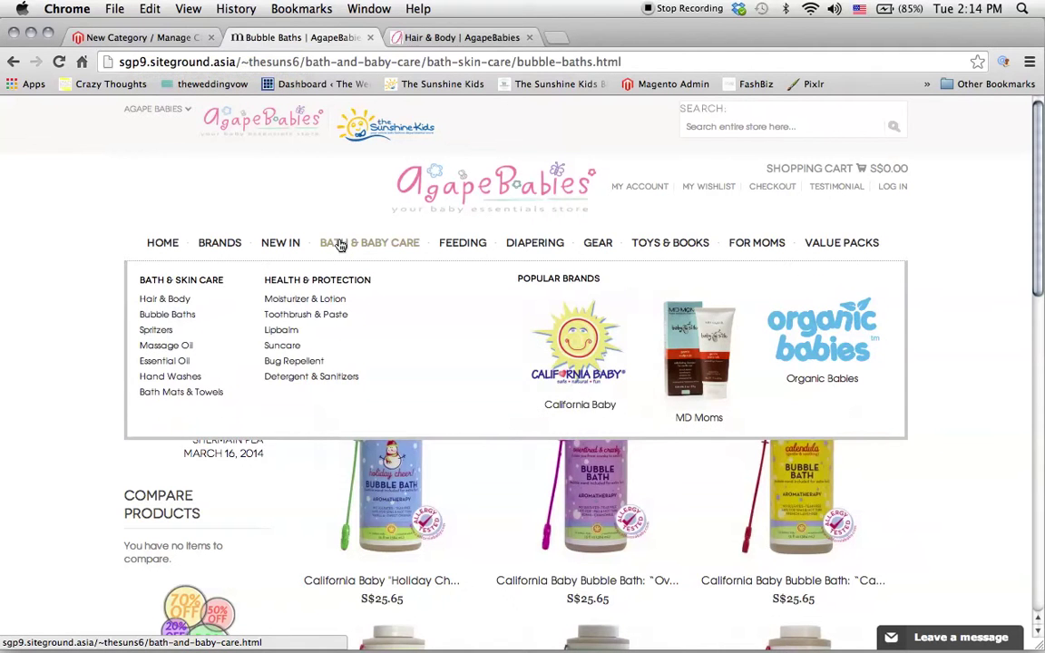
mouse_move(478, 250)
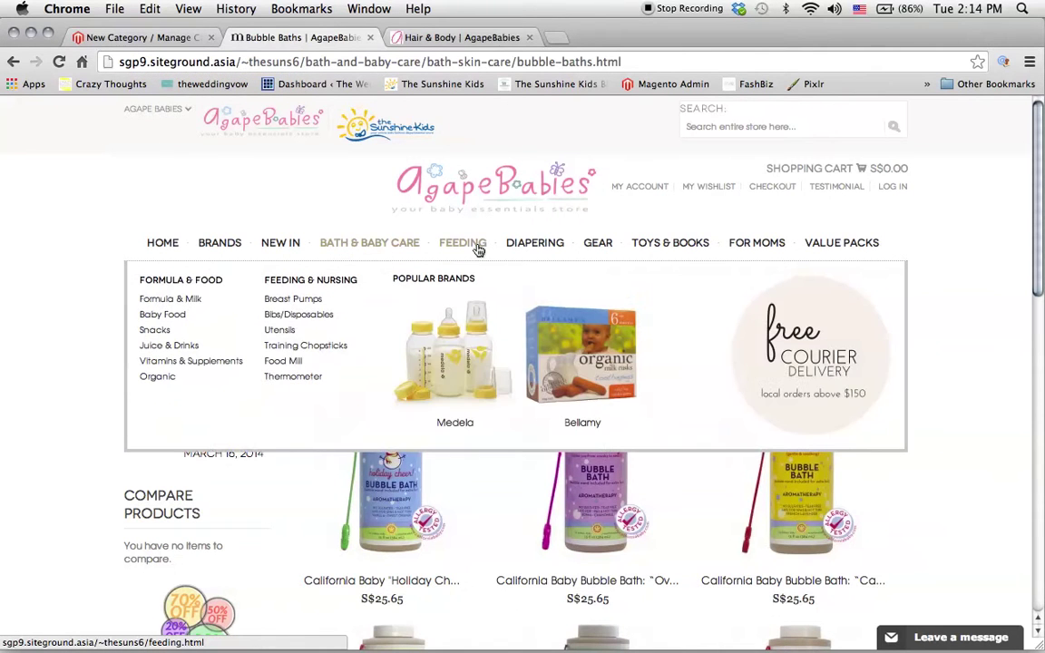
click(156, 377)
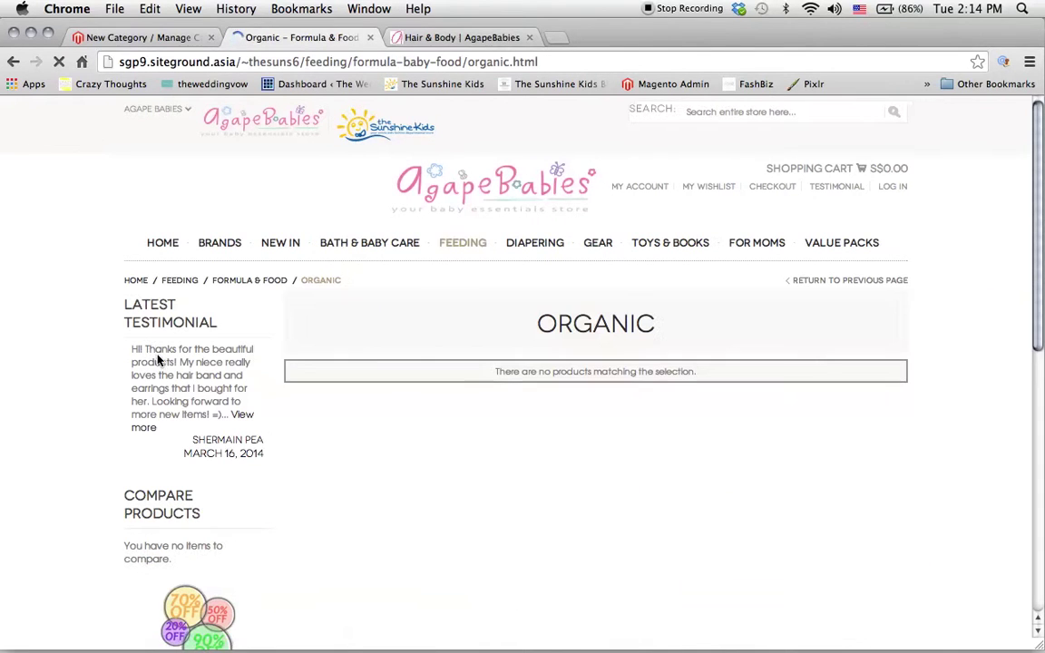
scroll(367, 247, down, 1)
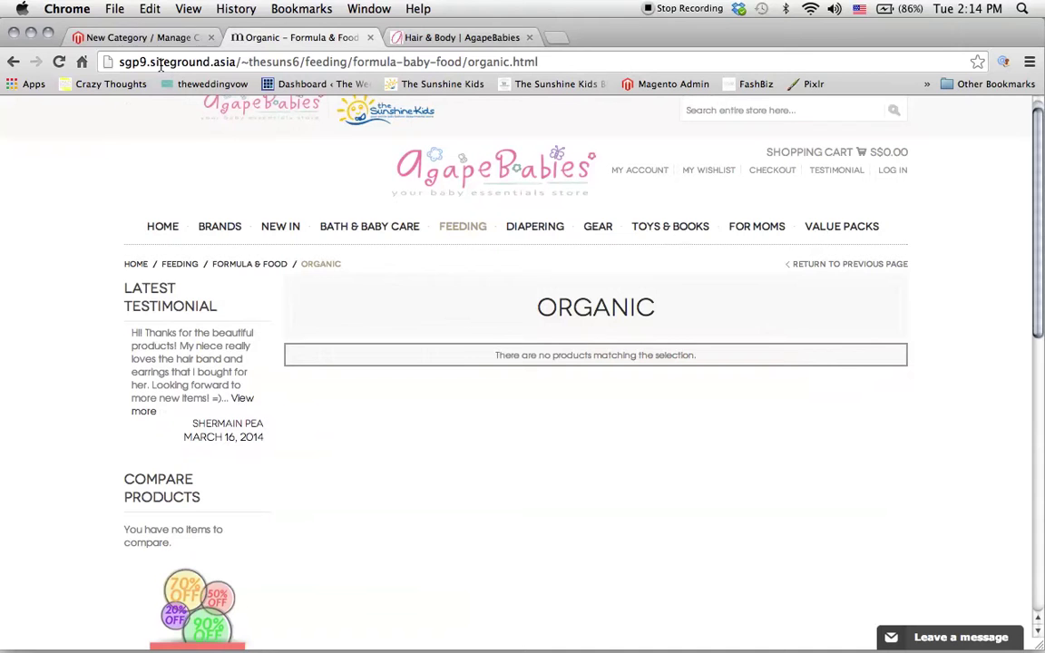
Step: Return to the Magento admin and open the Organic category under Feeding, Formula & Food
click(136, 37)
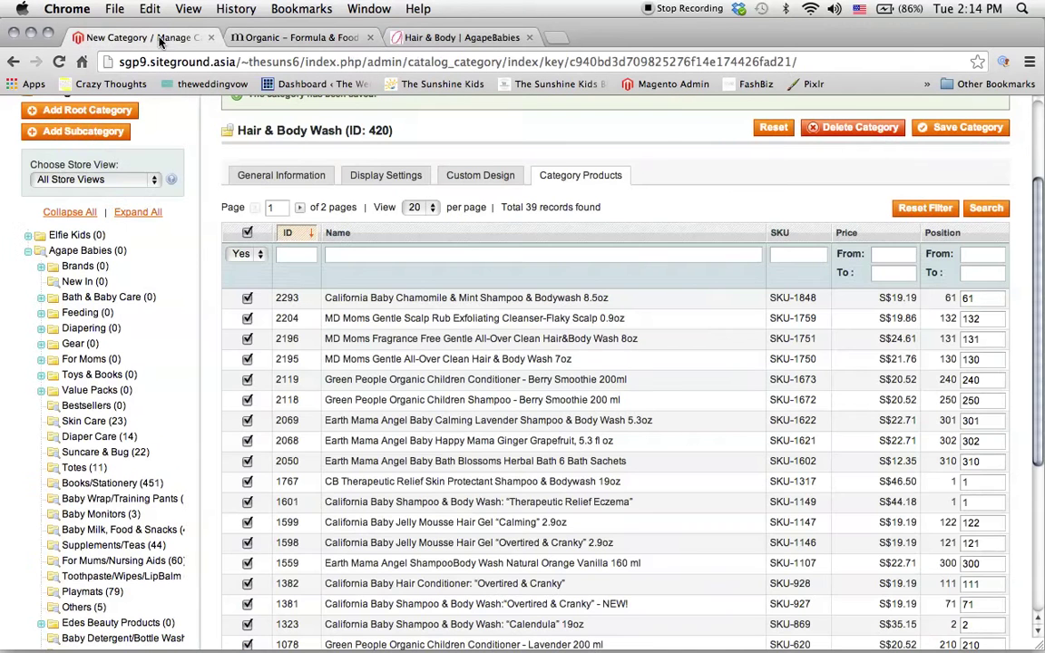
click(42, 314)
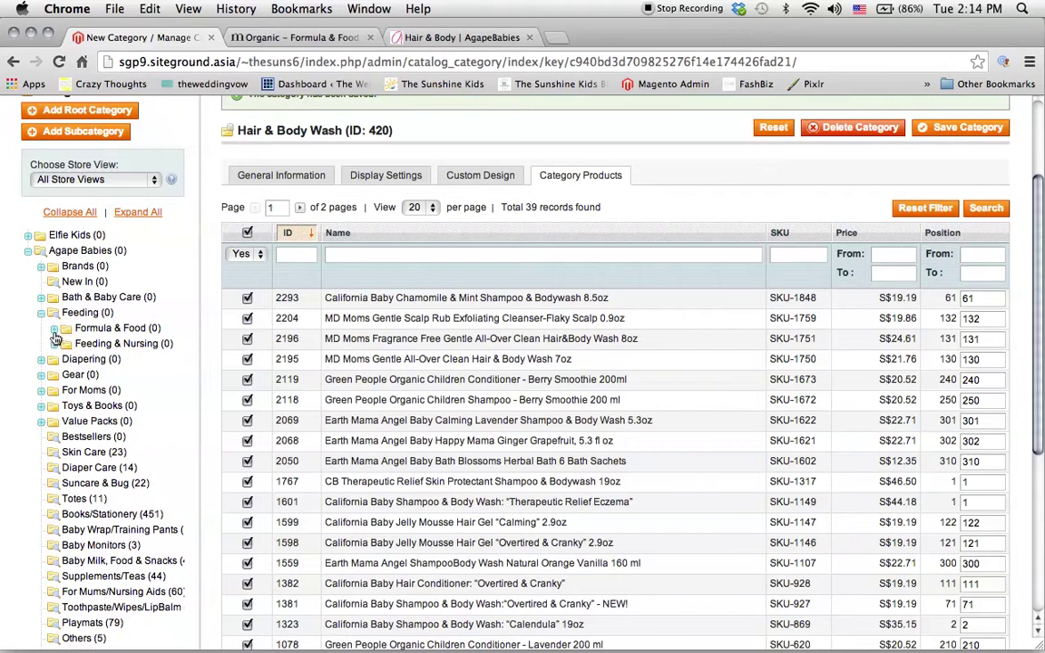
click(55, 330)
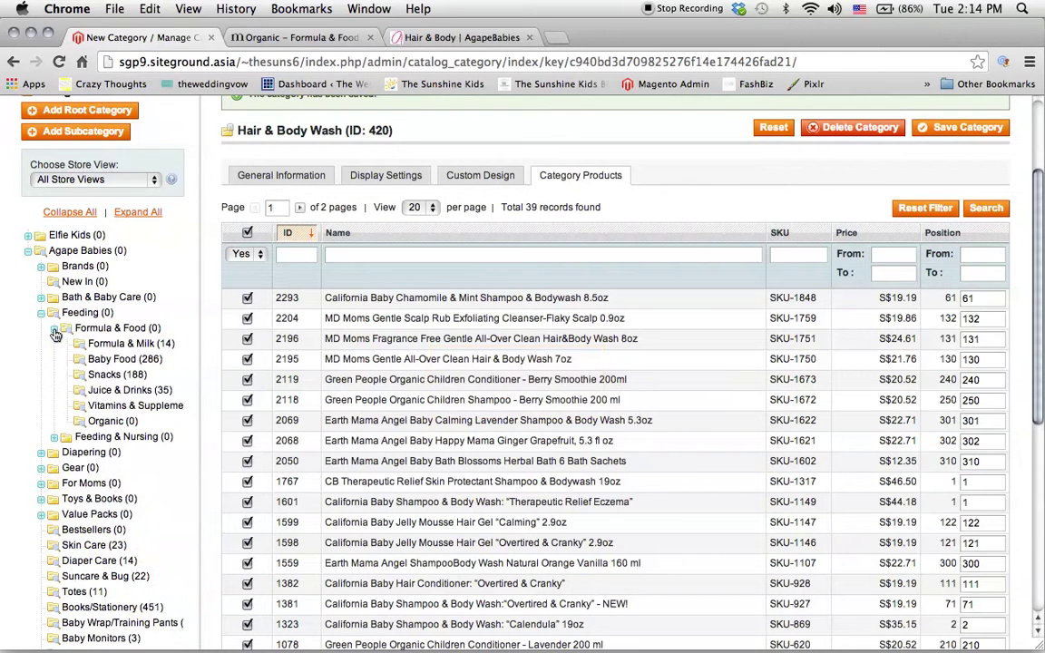
click(103, 423)
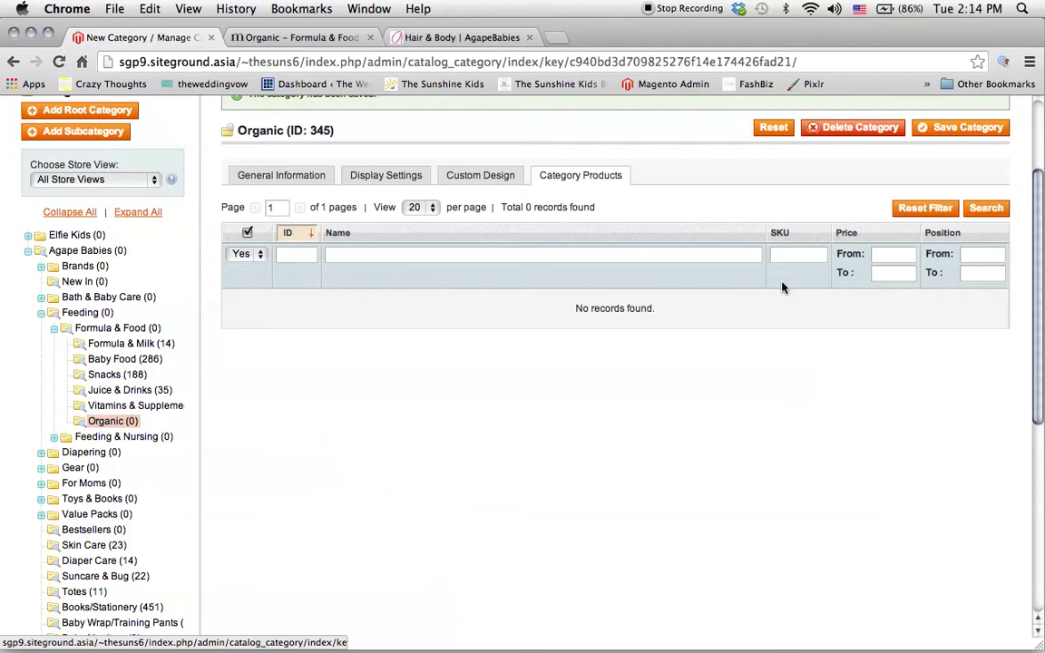
Step: Reset the Organic category's product filter and search all products by the name "organic"
click(902, 211)
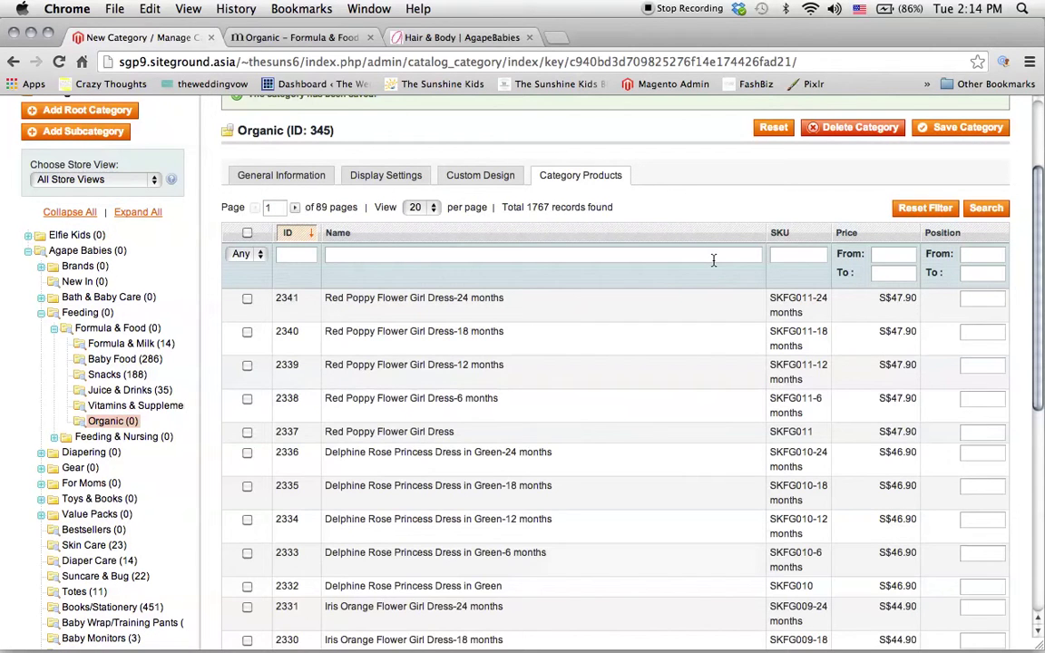
click(713, 260)
text(organic)
key(Return)
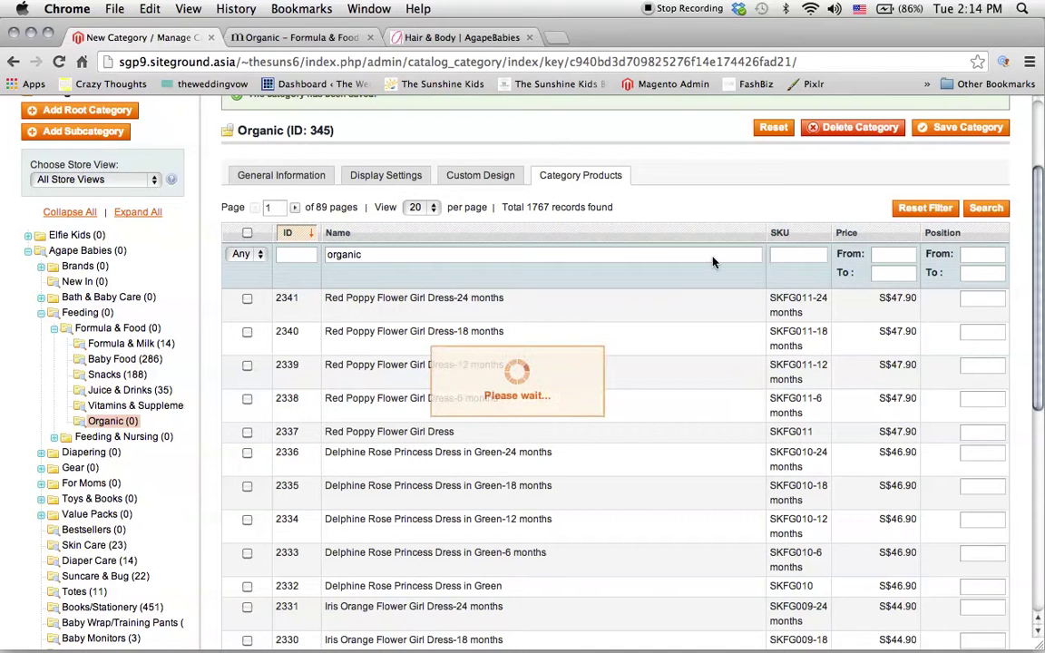
Step: Select Earth's Best Organic Crunchin' Crackers, both Happy Baby Toddler Meal Bowls and Plum Organics Tots Bistro Bowls for the Organic category
click(247, 298)
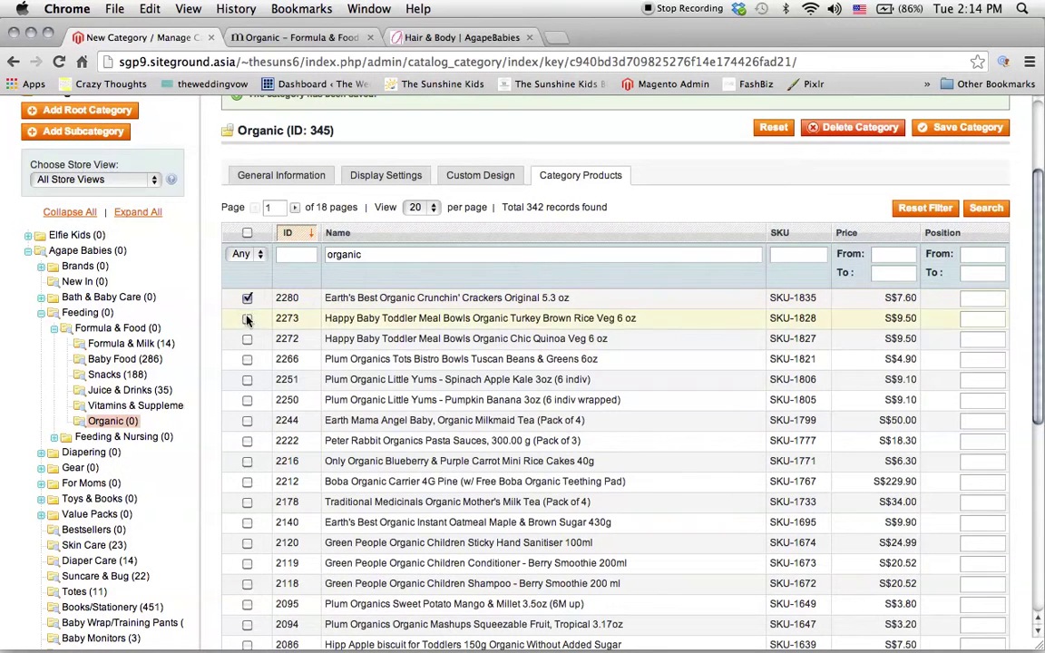
click(246, 318)
click(247, 339)
click(359, 359)
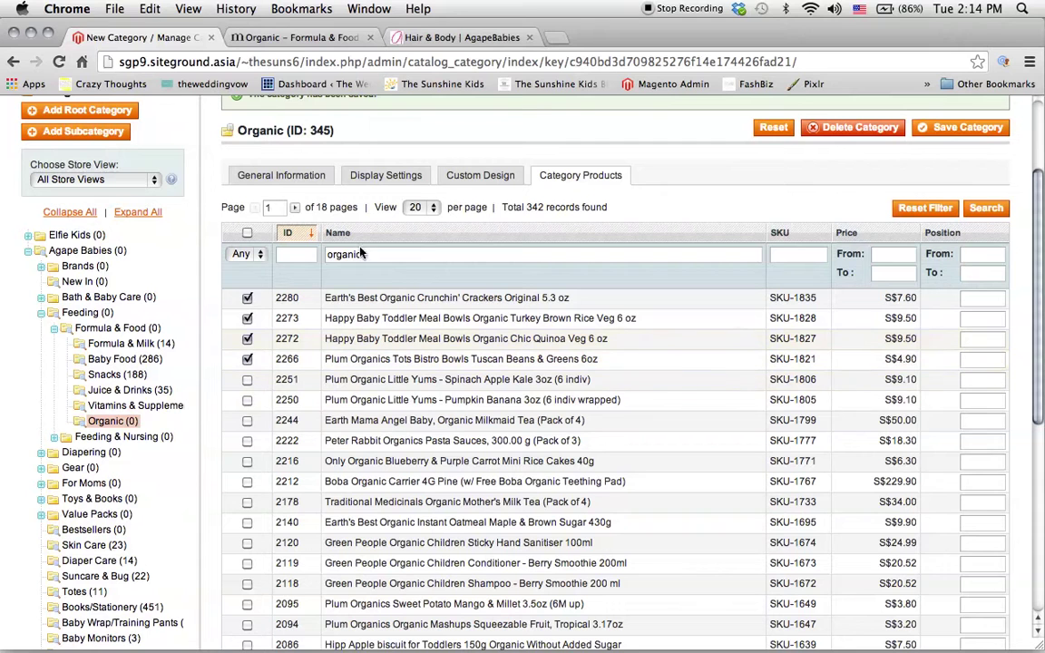